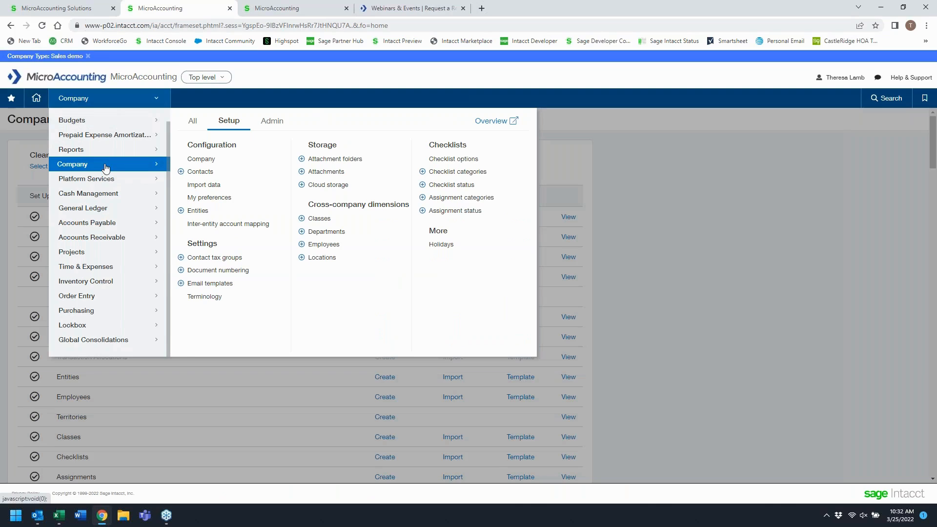
- Open the Company Setup Checklist for importing data and scroll through its import sections
click(204, 187)
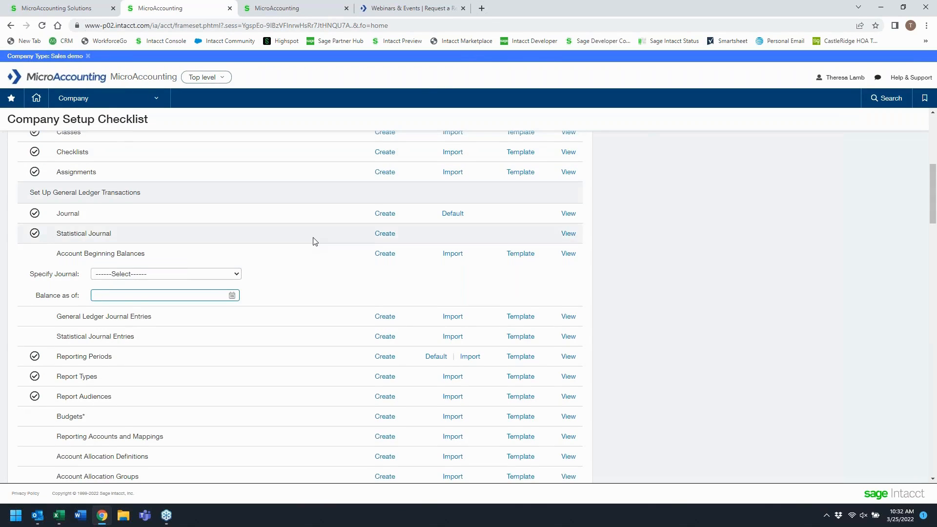
scroll(314, 241, up, 8)
scroll(330, 235, down, 5)
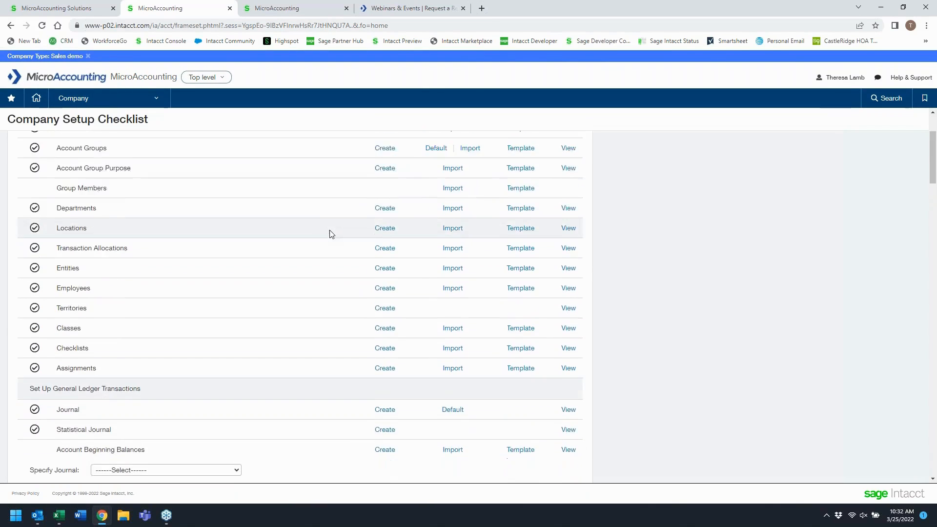
scroll(531, 201, down, 5)
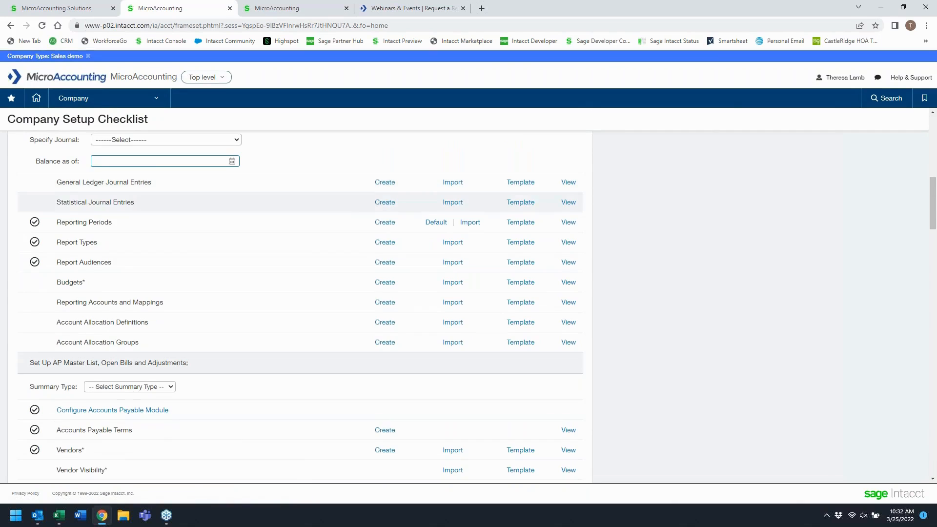
scroll(532, 200, down, 3)
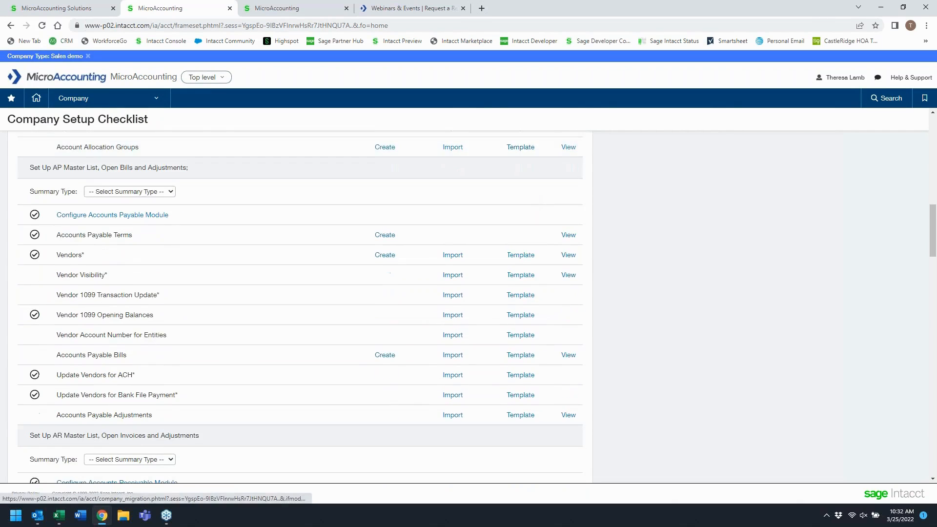
scroll(171, 177, up, 1)
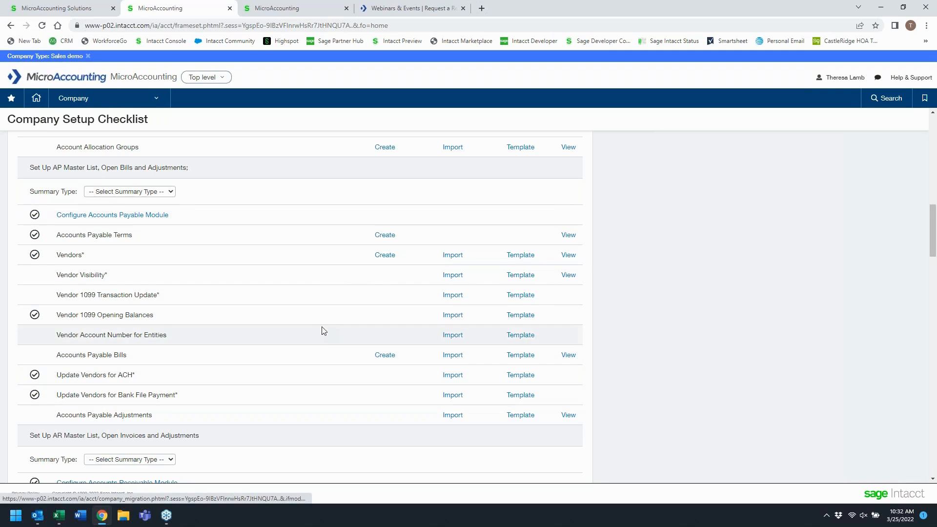
scroll(313, 316, down, 3)
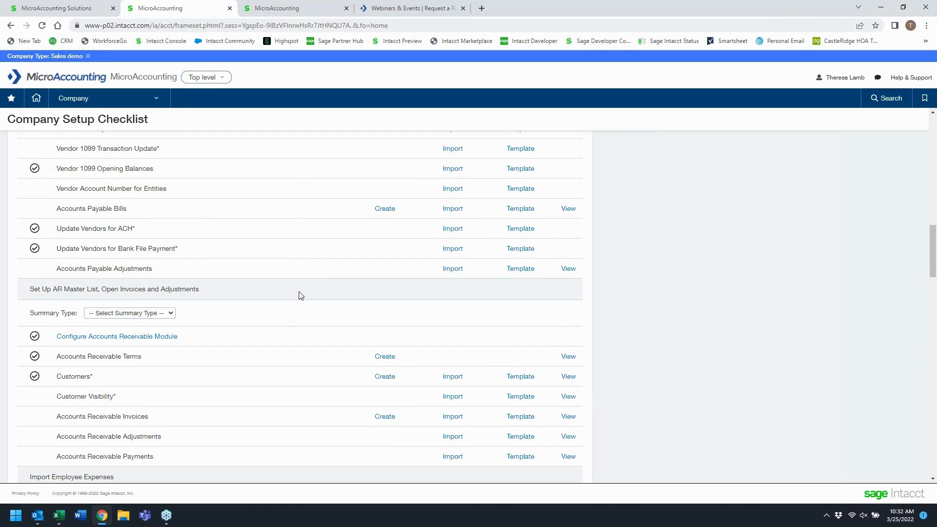
scroll(299, 295, down, 2)
scroll(299, 293, down, 9)
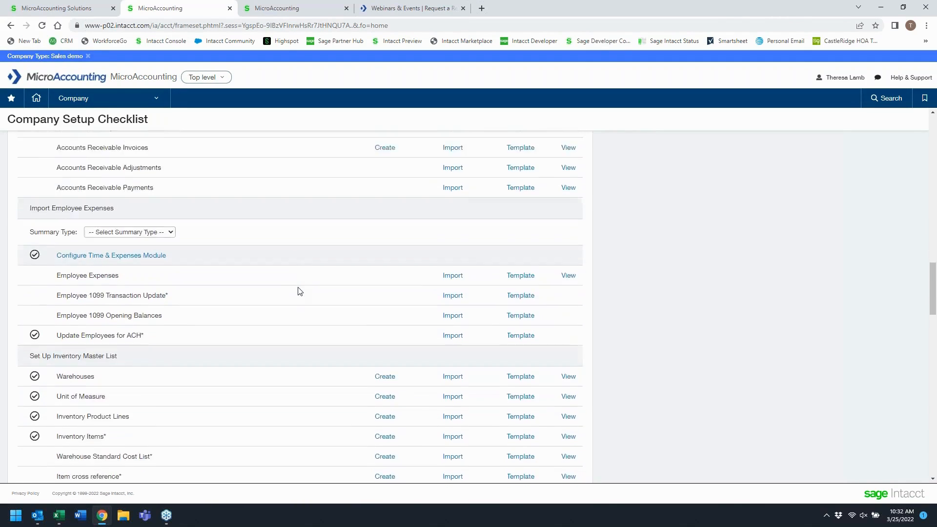
scroll(299, 288, down, 5)
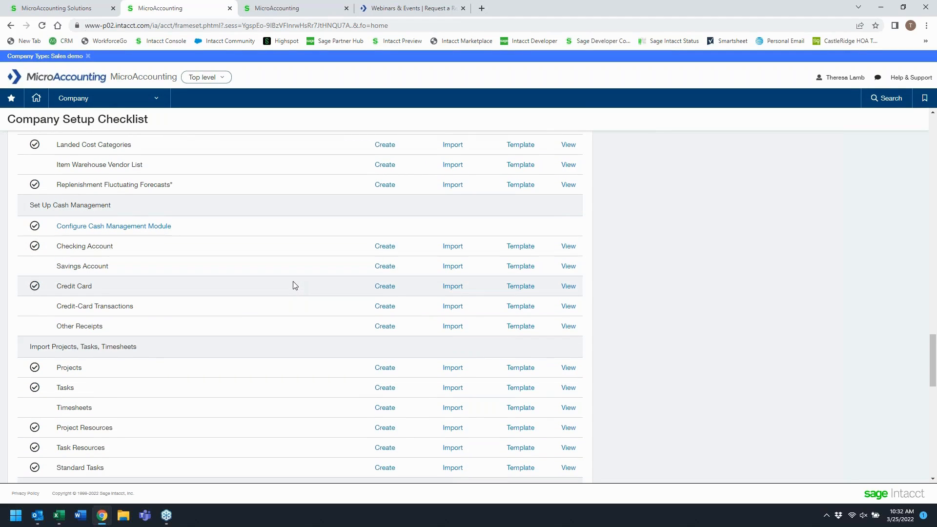
scroll(291, 293, up, 18)
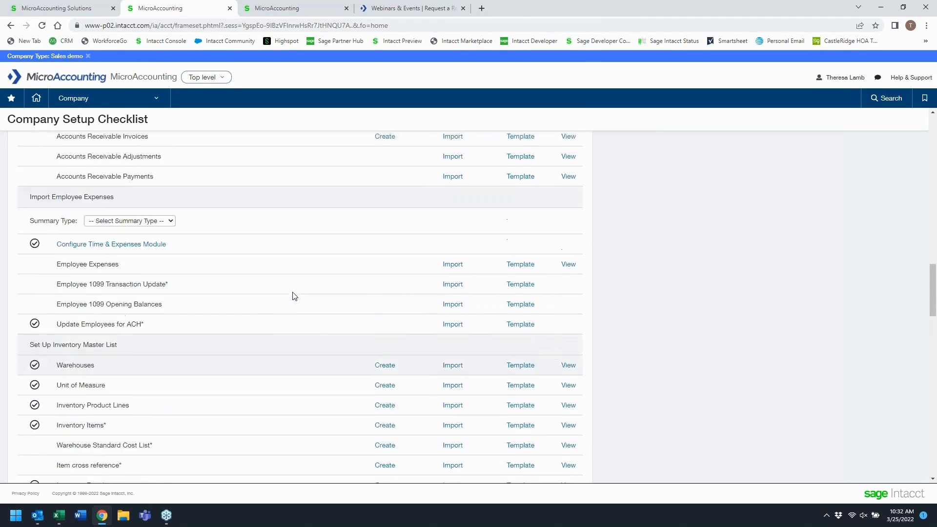
scroll(262, 214, up, 2)
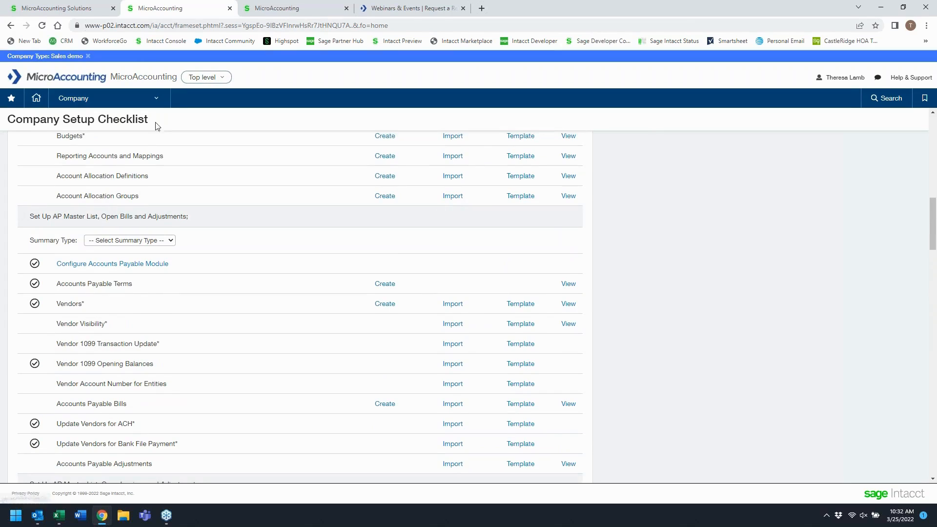
drag(147, 119, 7, 119)
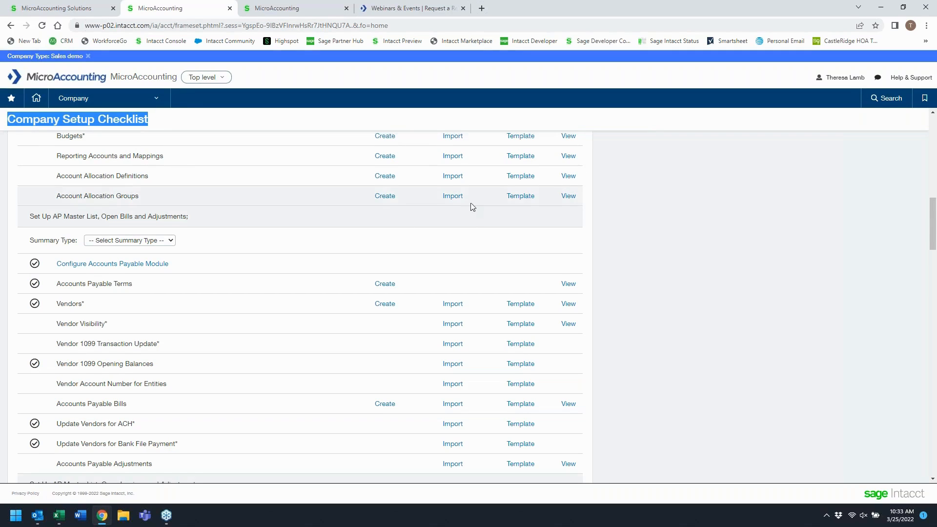
scroll(471, 205, up, 1)
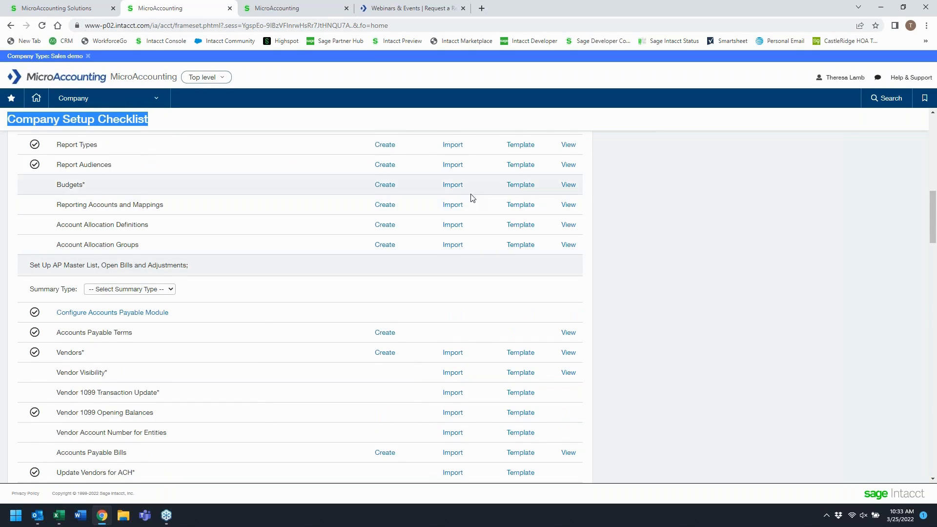
scroll(322, 223, up, 15)
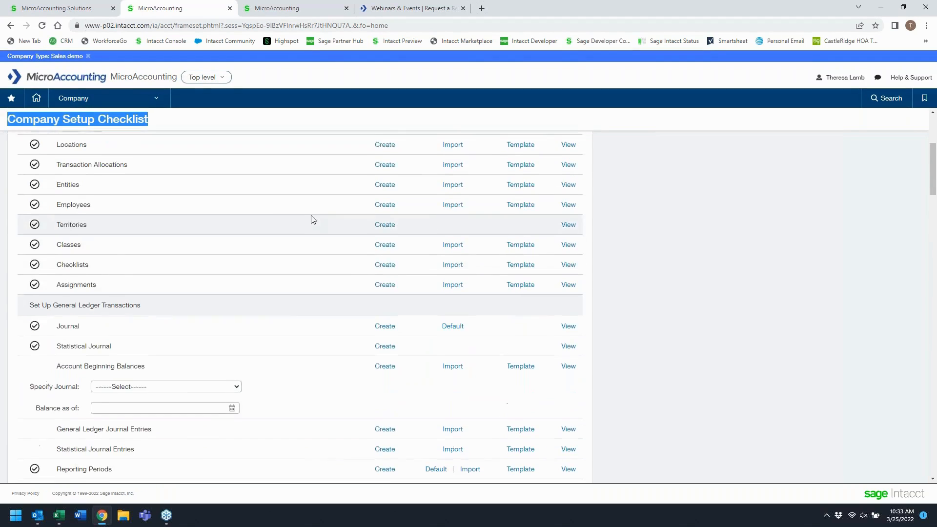
- Switch to Excel and examine the header and field-description rows of the journal import CSV
click(58, 519)
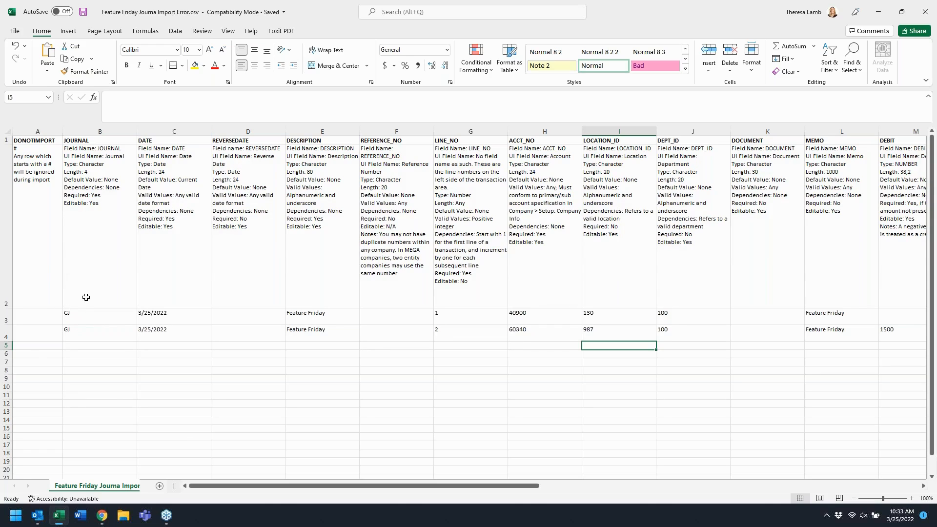
click(6, 141)
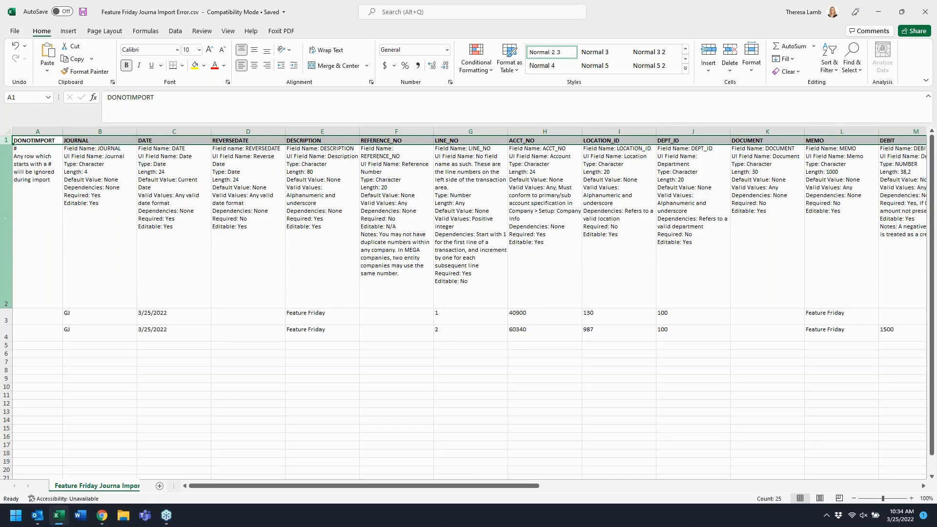
click(5, 218)
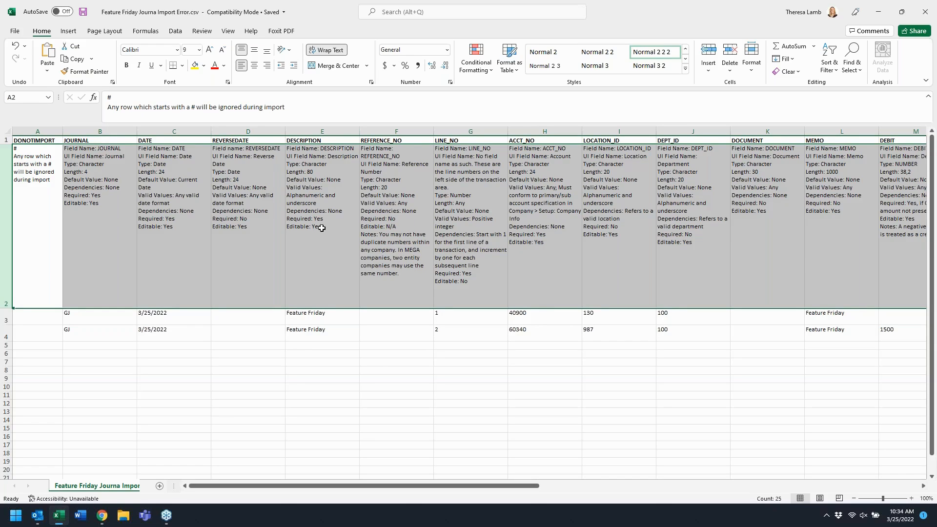
click(314, 167)
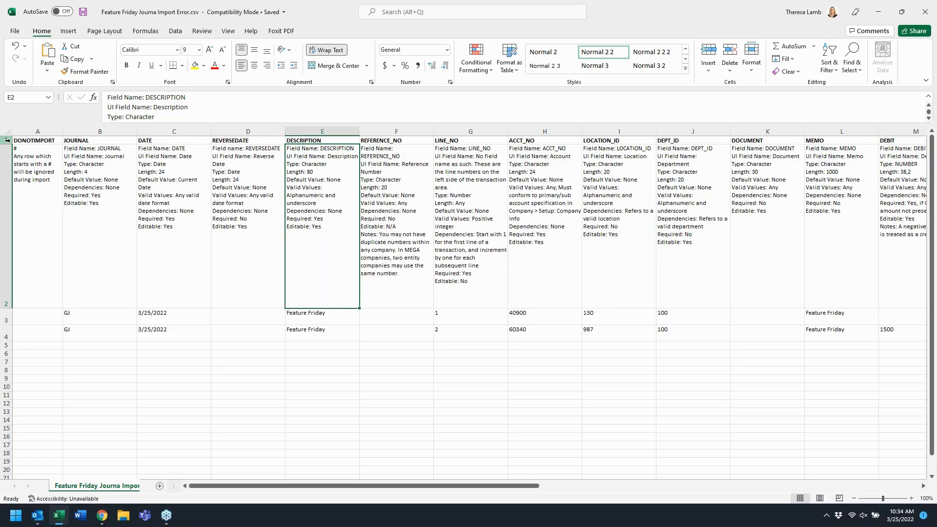
click(7, 187)
- Delete the REVERSEDATE column from the journal import sheet
click(235, 132)
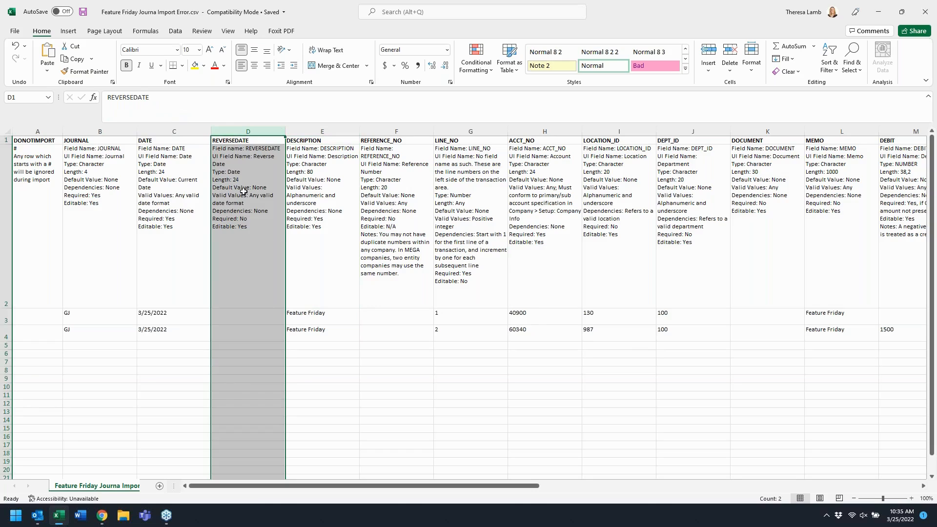
right_click(239, 131)
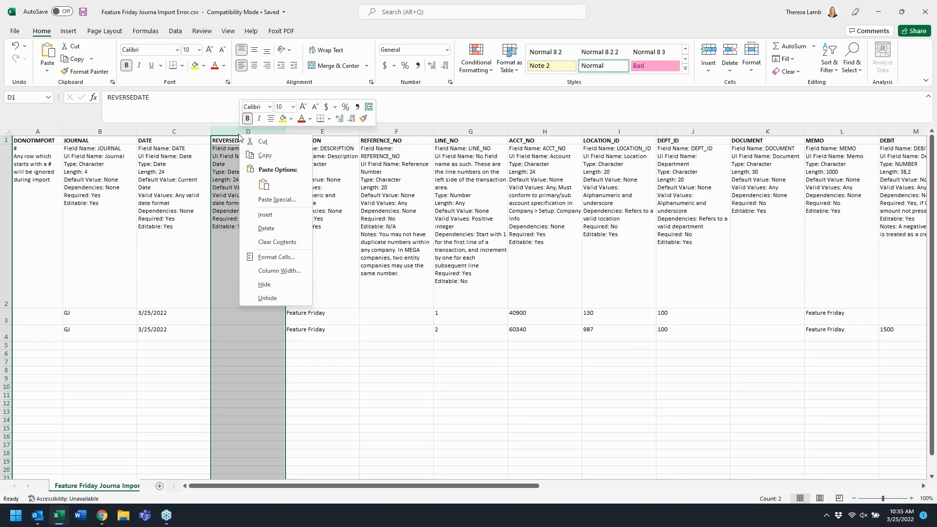
click(266, 228)
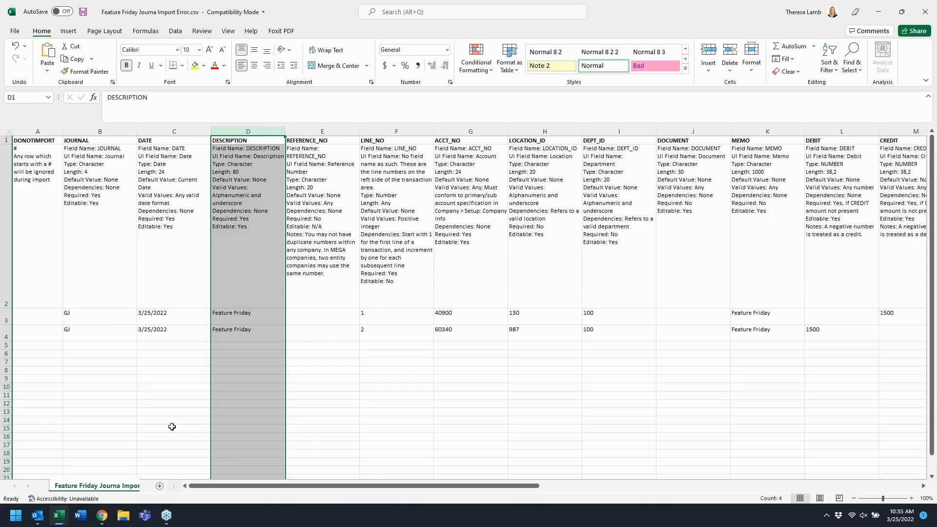
- Copy the two journal entry rows 3 and 4 and paste them below as rows 5 and 6
click(17, 320)
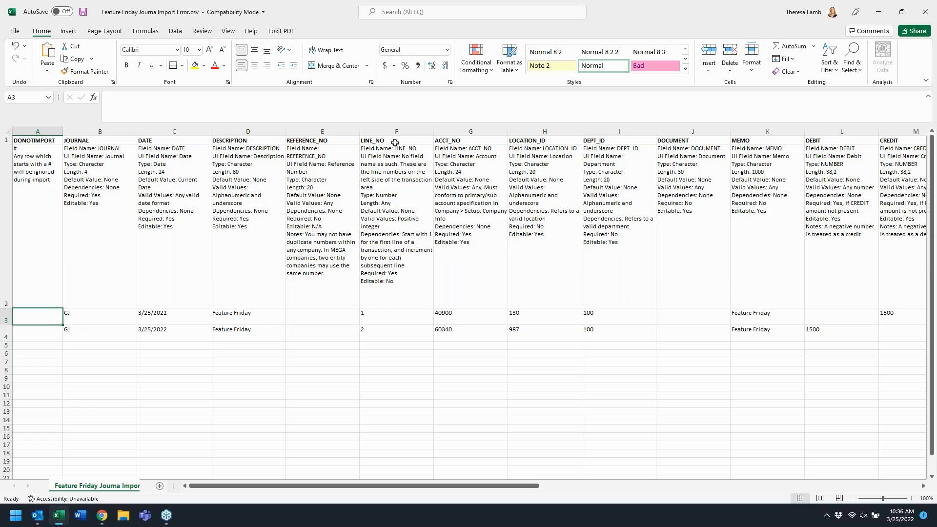
drag(387, 320, 389, 331)
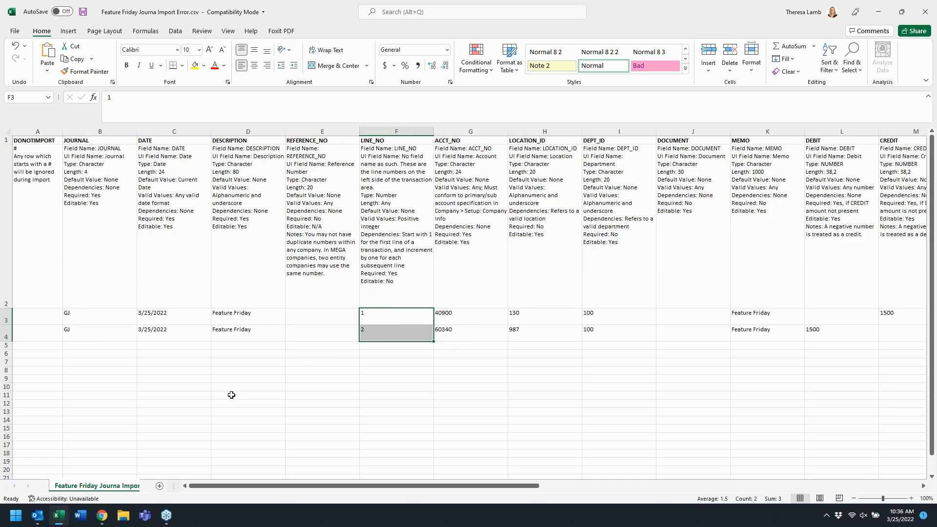
drag(7, 308, 10, 341)
click(6, 321)
key(ctrl+c)
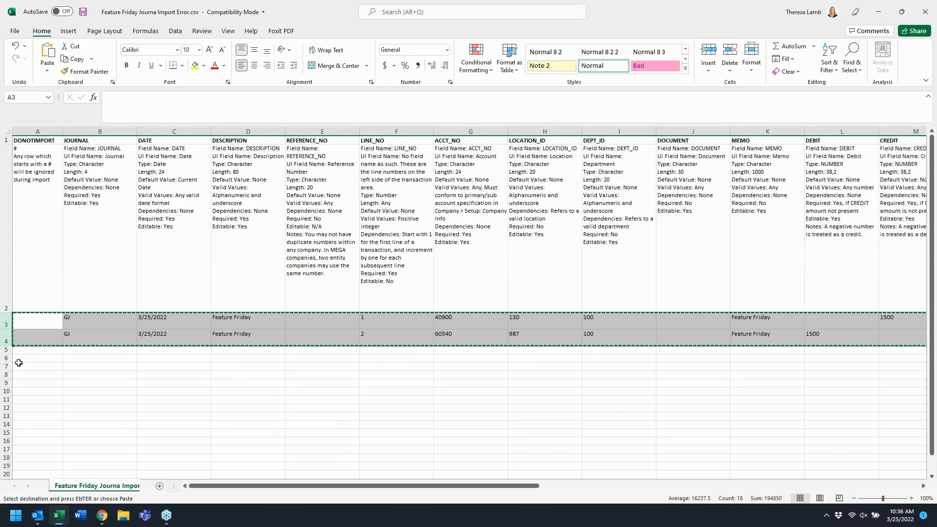
click(19, 350)
key(ctrl+v)
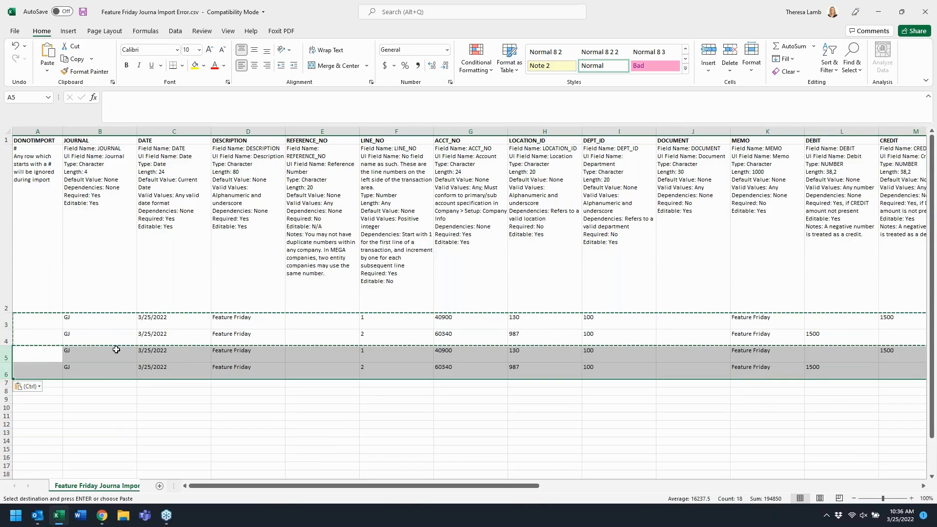
- Flag row 5 to be skipped by entering # in its DONOTIMPORT cell
click(370, 353)
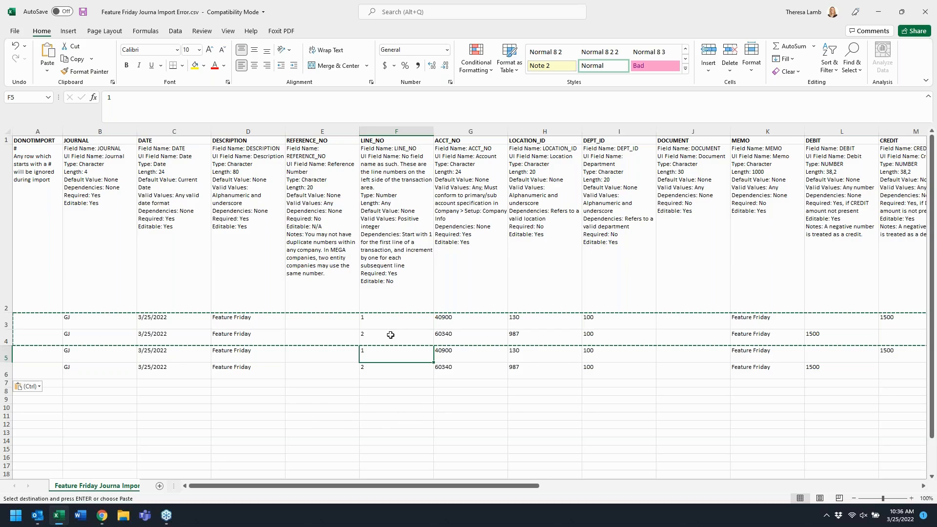
click(376, 322)
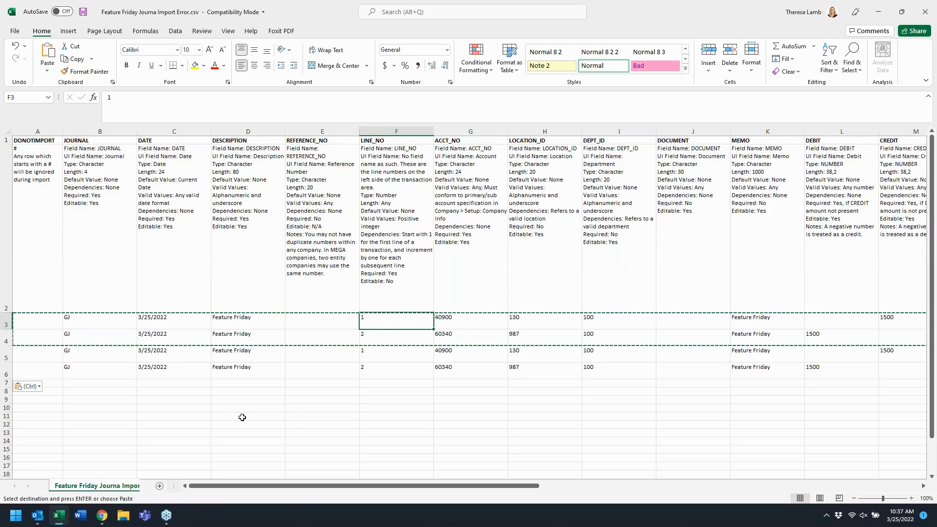
click(38, 358)
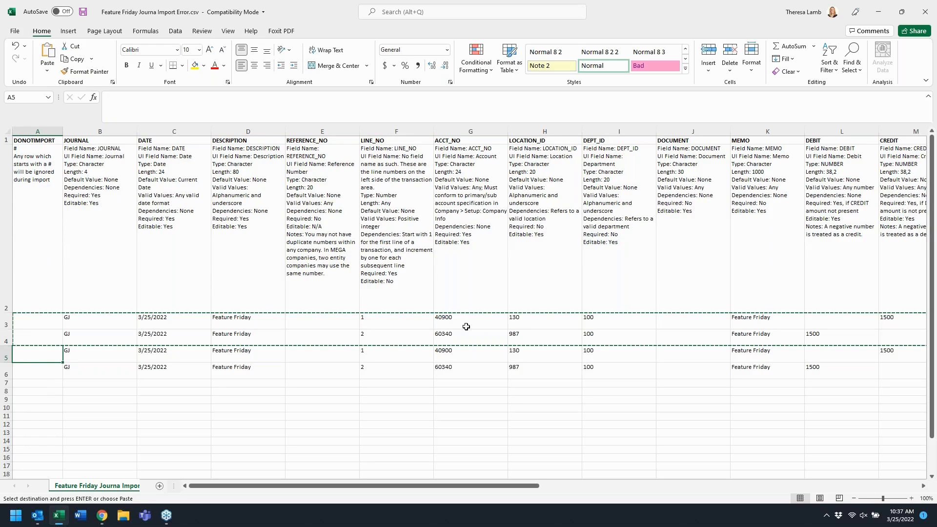
text(#)
key(Return)
key(Up)
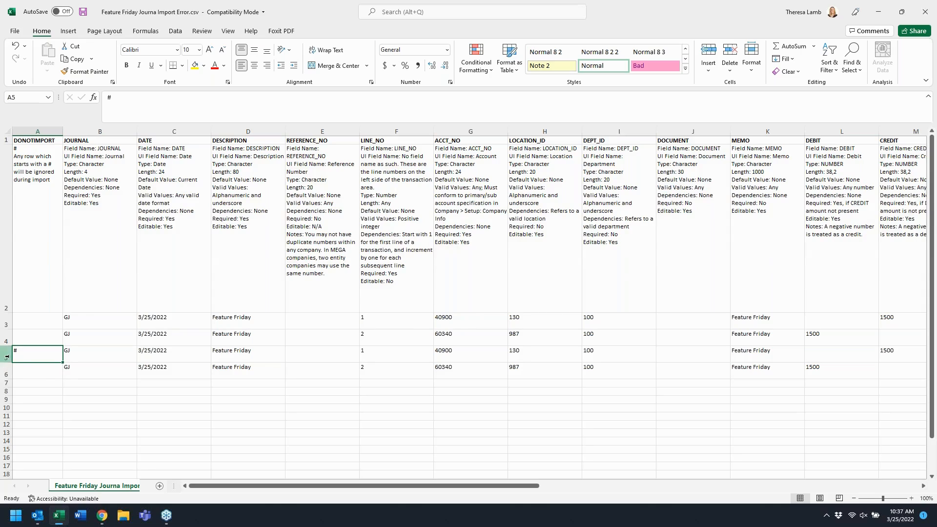
- Clear, re-enter and clear again the # flag in row 5's DONOTIMPORT cell
click(376, 370)
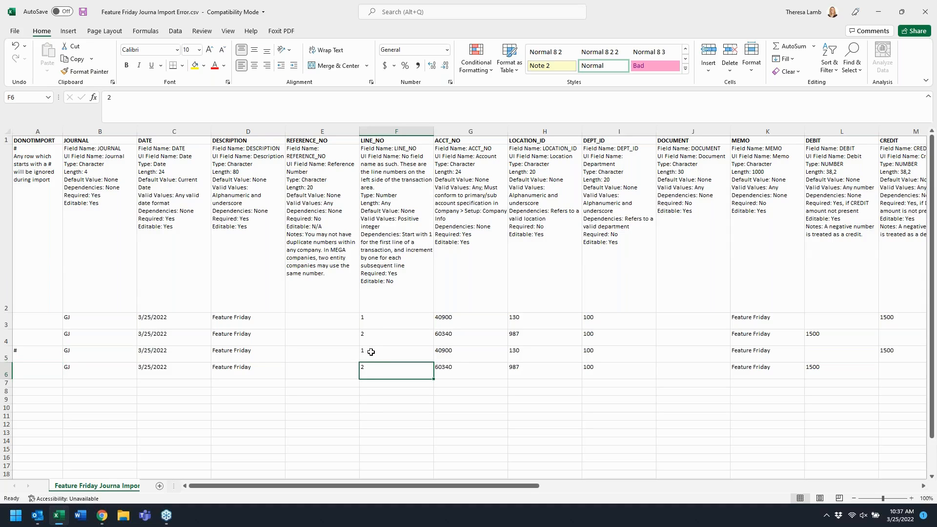
click(43, 354)
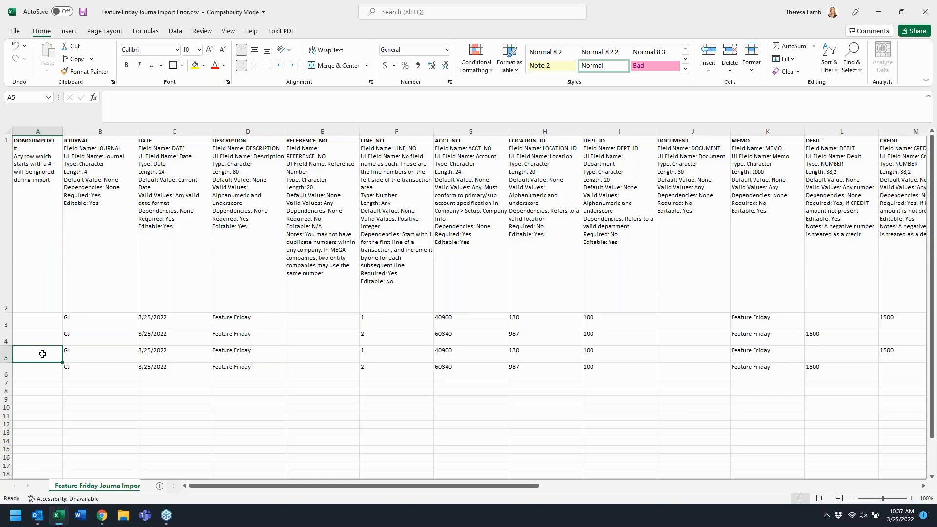
text(#)
key(Return)
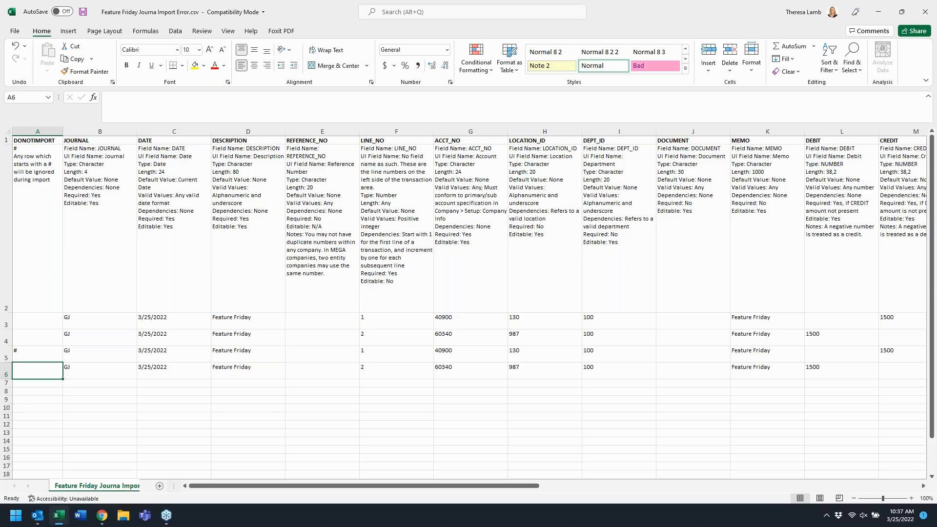
click(37, 354)
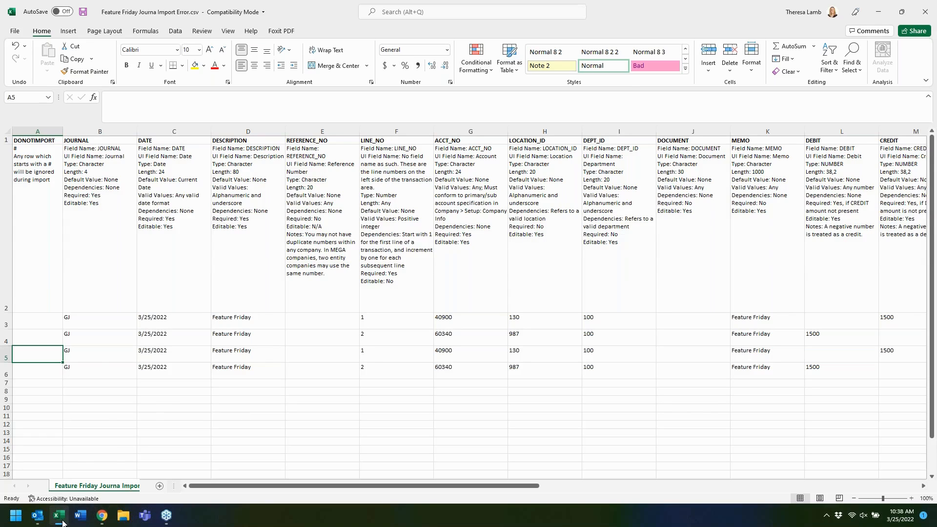
- Switch back to the Company Setup Checklist in the browser
click(102, 515)
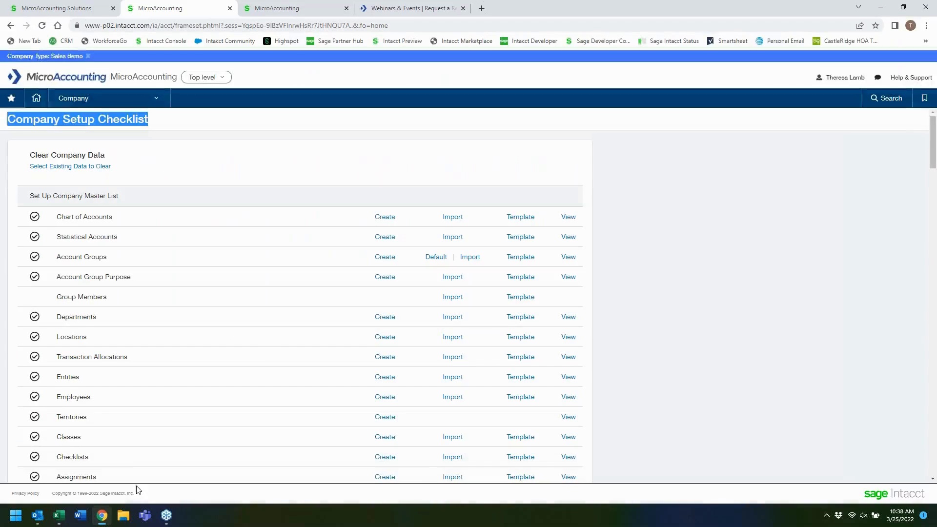
click(257, 136)
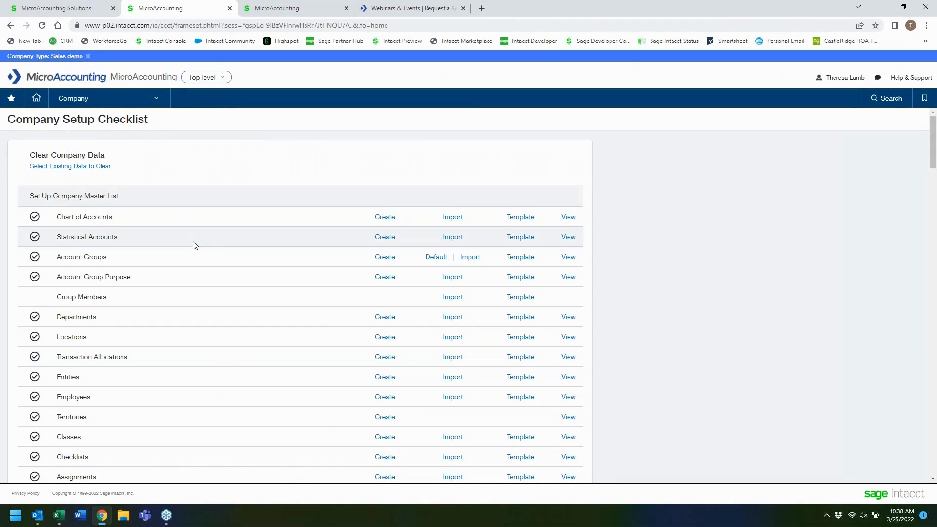
- Open the General Ledger Journal Entries import dialog from the Company Setup Checklist
scroll(117, 200, down, 4)
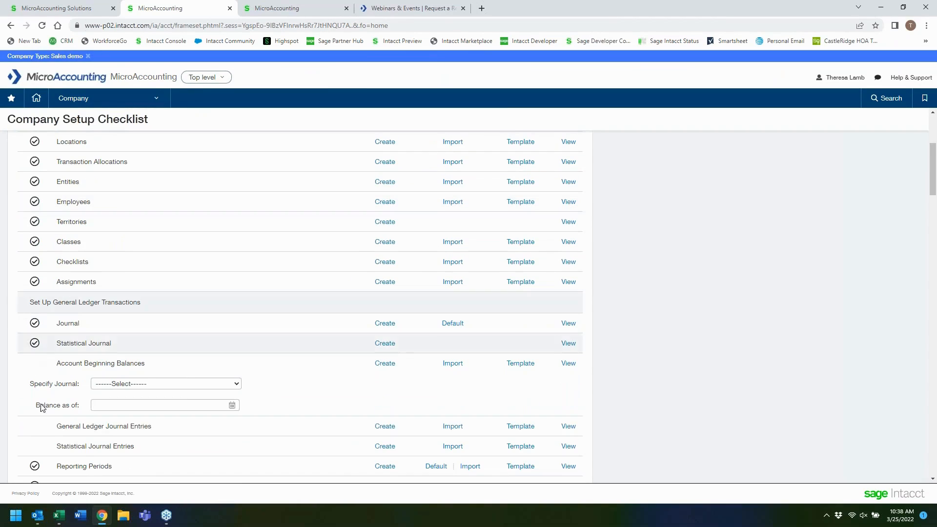
scroll(129, 424, down, 1)
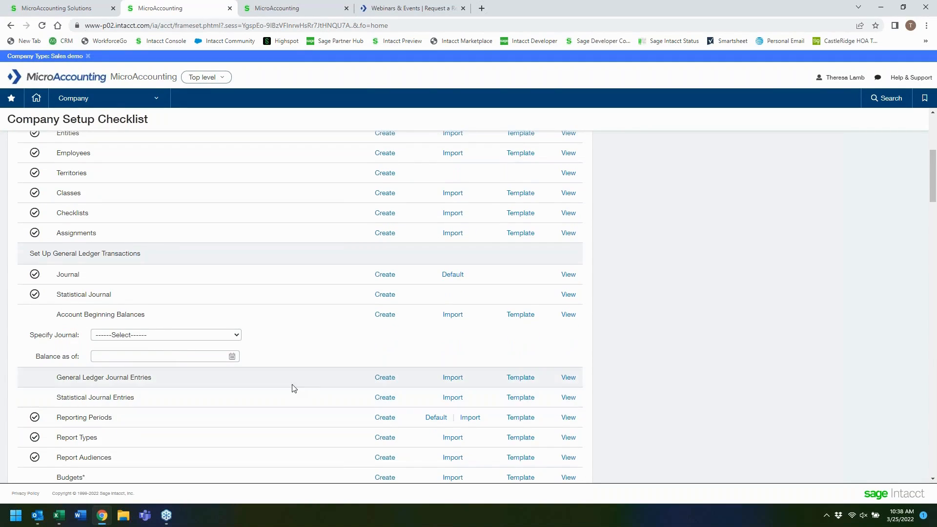
click(456, 380)
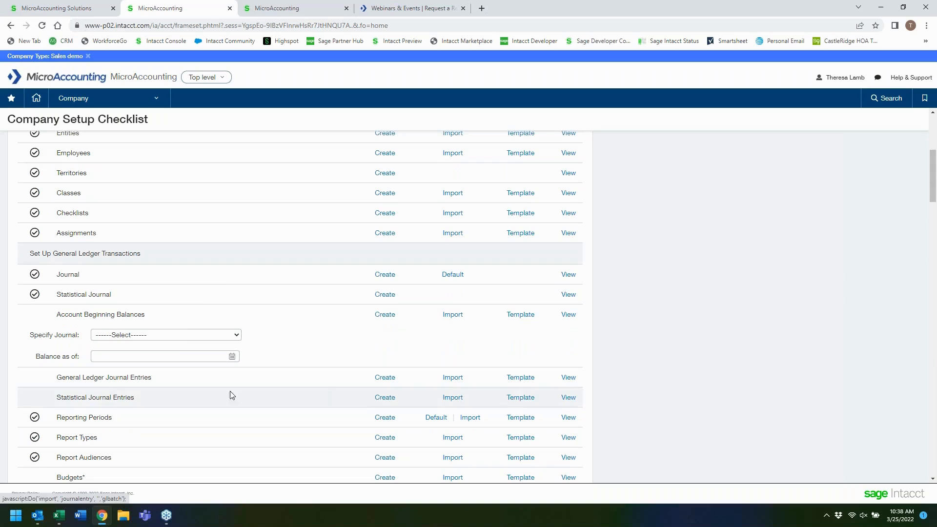
click(304, 12)
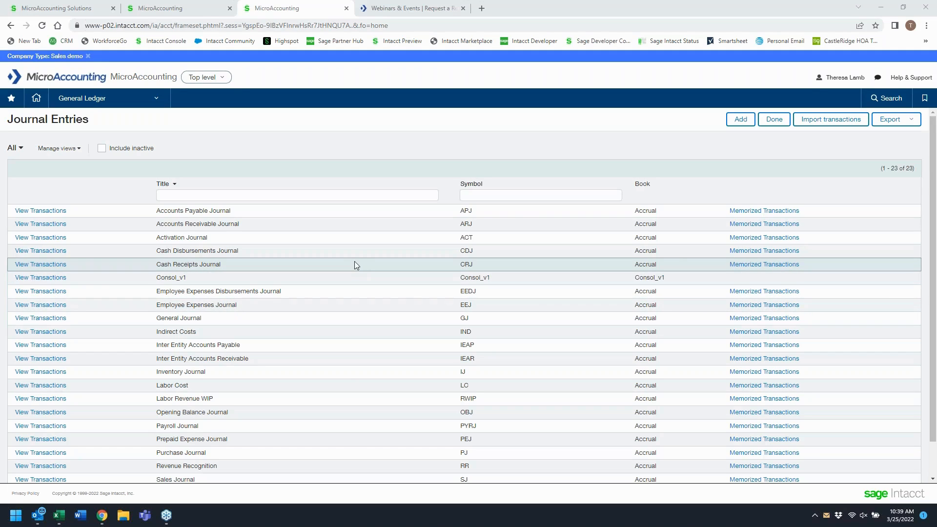
click(839, 122)
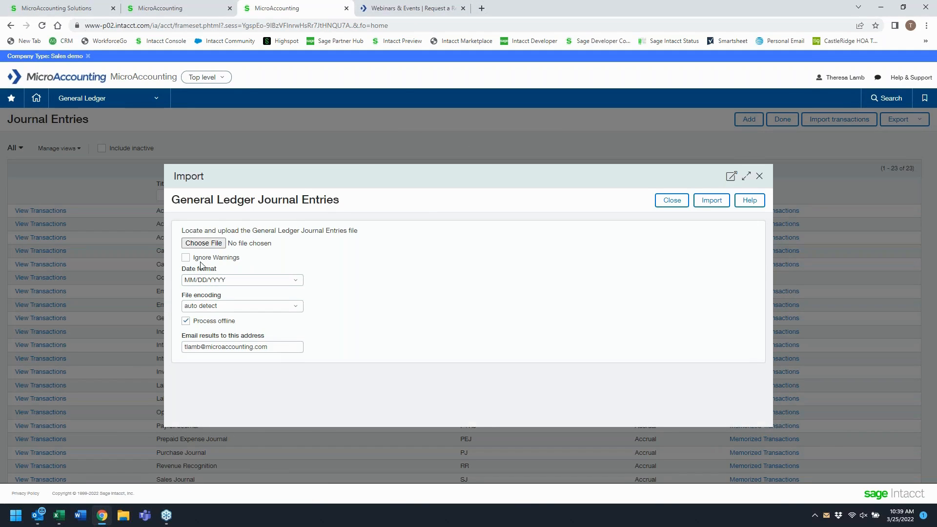
- Choose Feature Friday Journa Import.csv as the file to upload
click(211, 247)
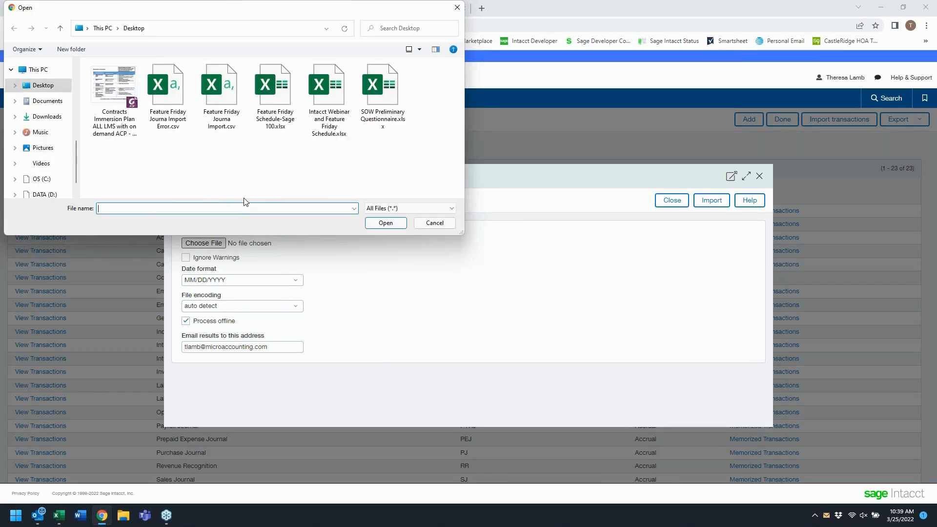
double_click(222, 95)
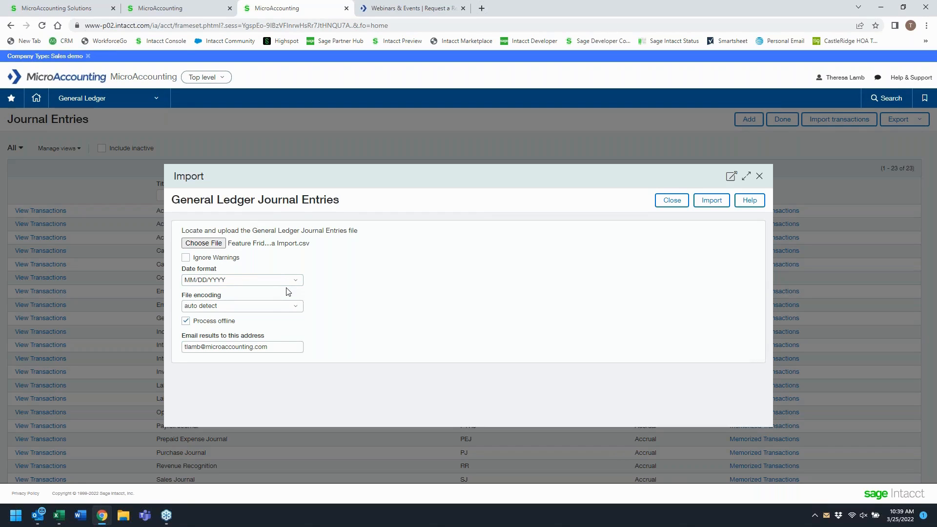
- Review the date format and file encoding options, leaving MM/DD/YYYY and auto detect selected
click(296, 280)
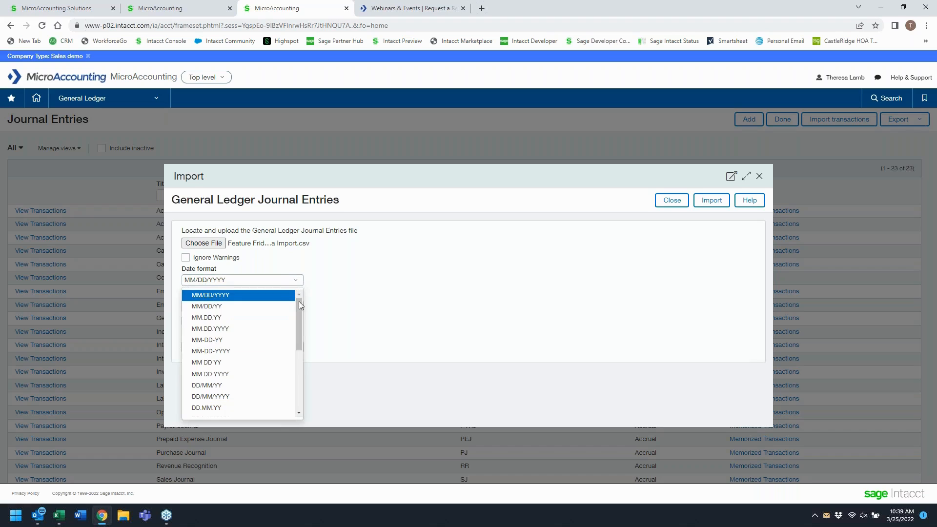
scroll(272, 346, down, 3)
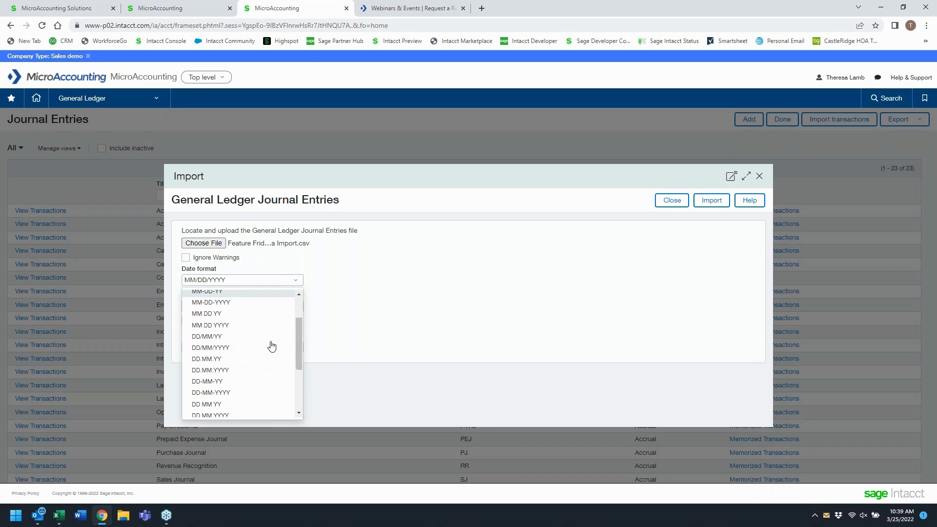
scroll(271, 347, down, 2)
scroll(274, 344, up, 5)
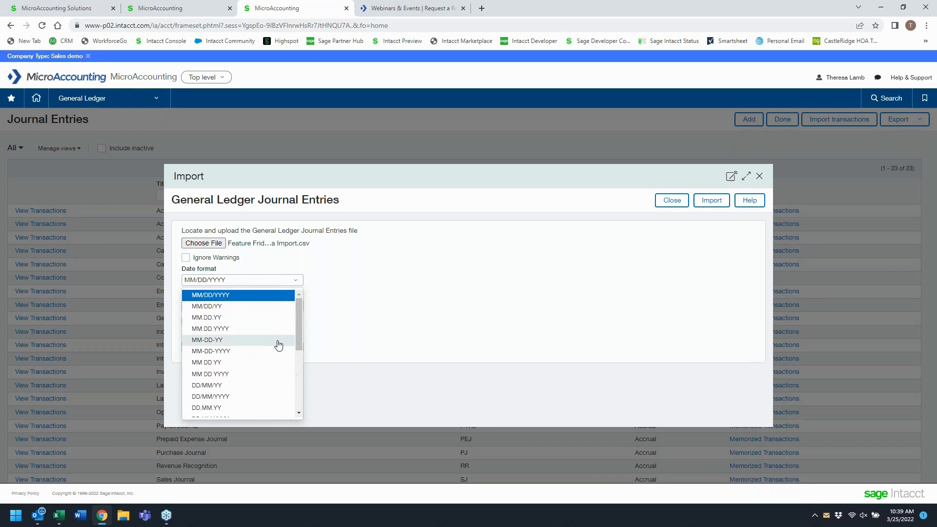
click(277, 296)
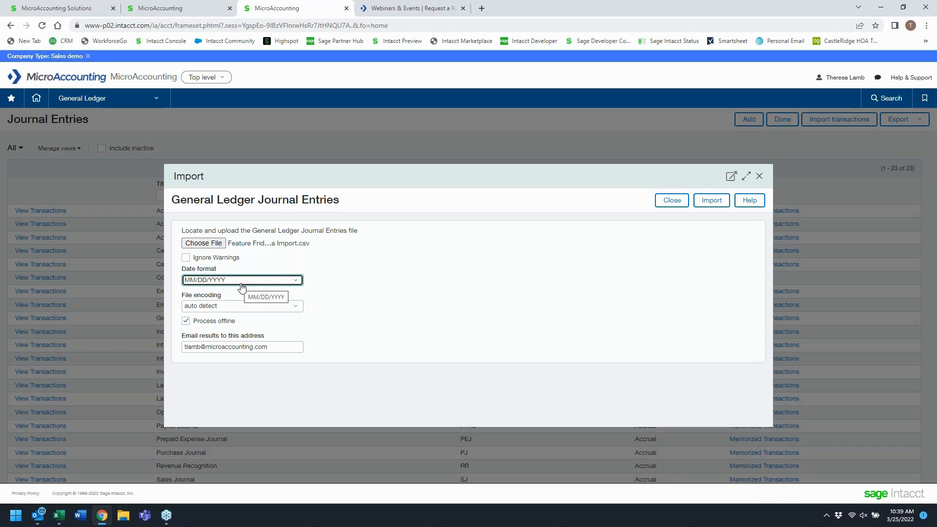
click(298, 306)
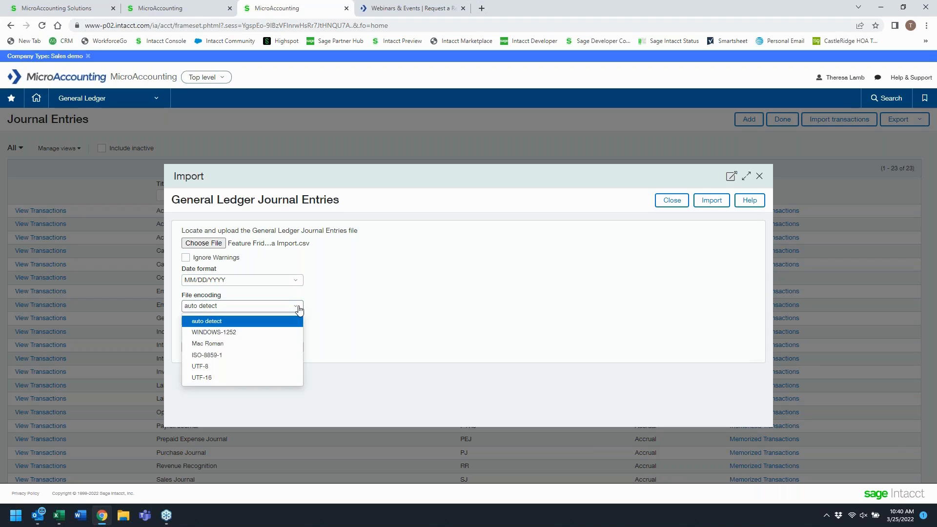
click(250, 323)
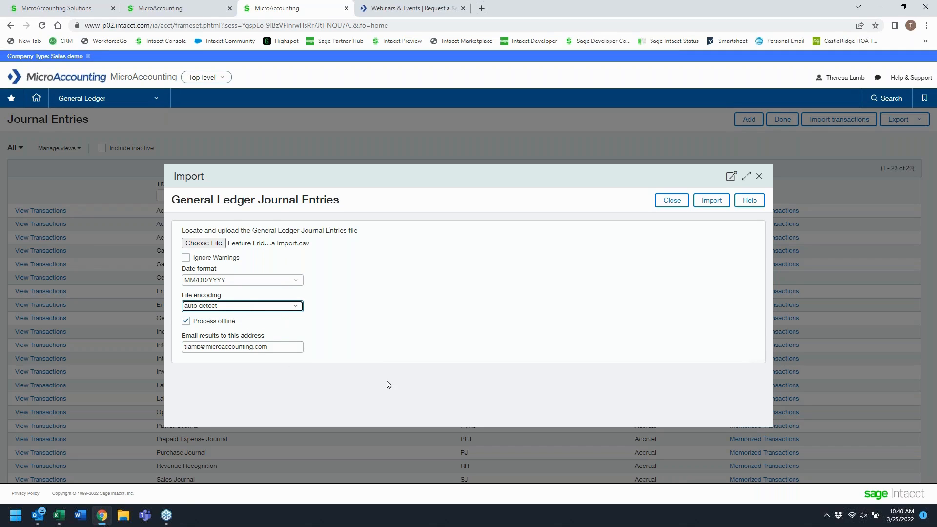
- Toggle the Process offline option off and back on
click(187, 321)
click(186, 322)
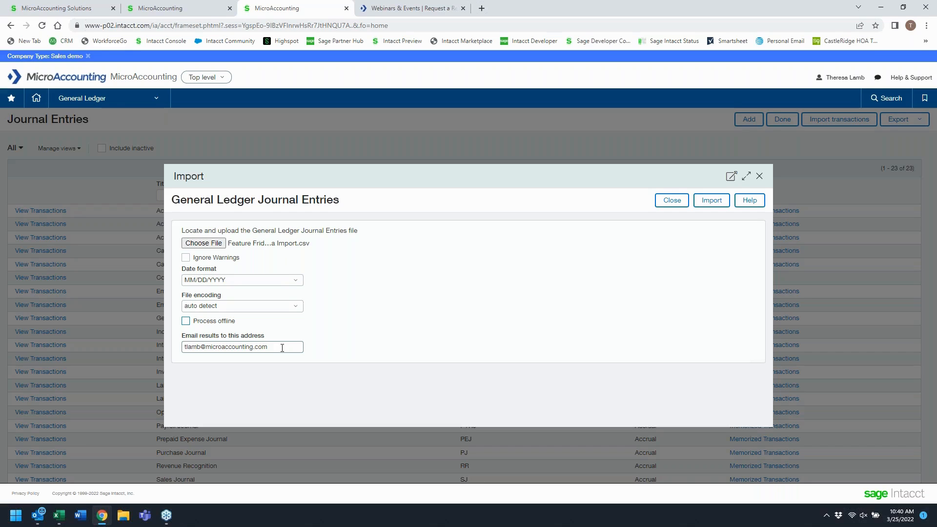
click(186, 321)
click(190, 346)
- Upload Feature Friday Journa Import Error.csv with Process offline unchecked and run the import
click(215, 244)
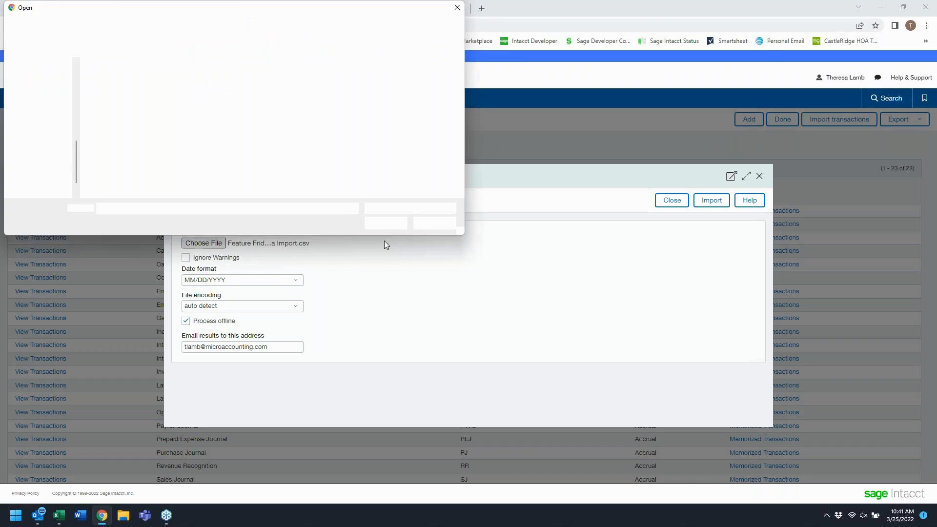
double_click(170, 88)
click(185, 321)
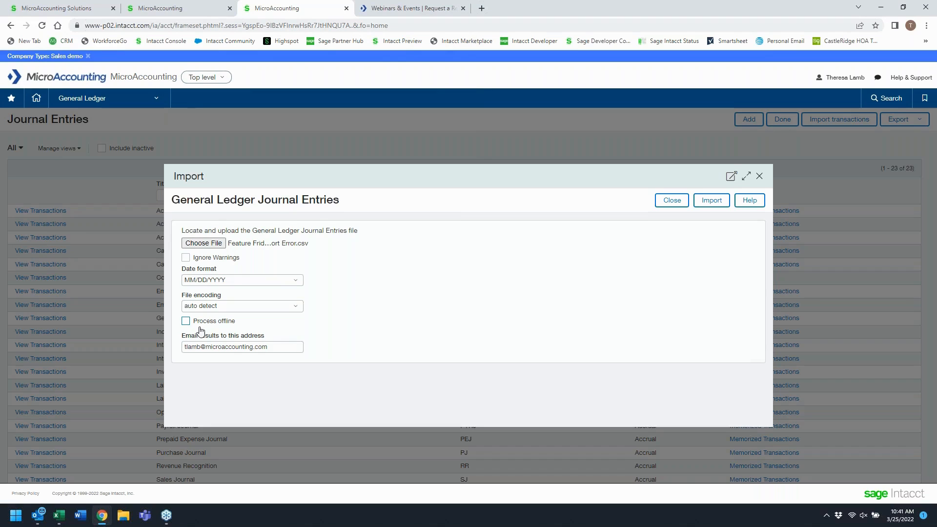
click(725, 202)
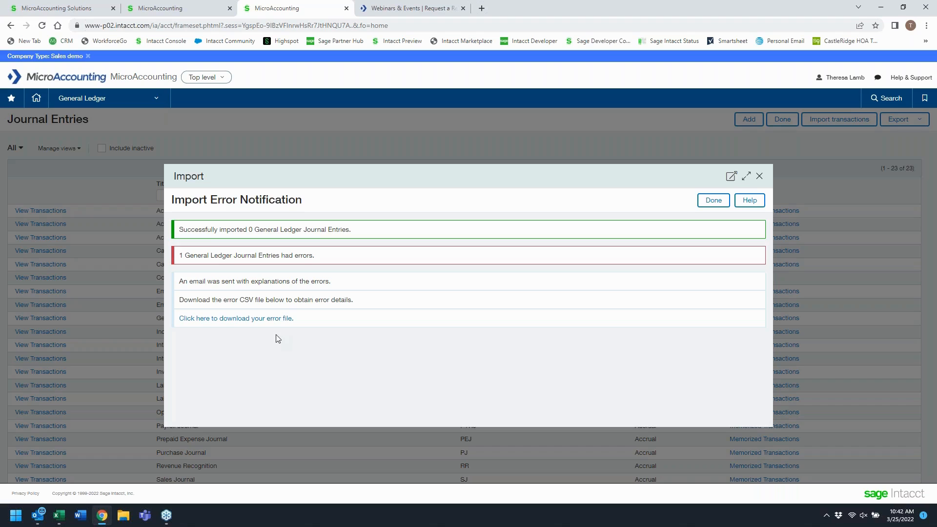
- Download the error CSV file, close the download window and finish the import notification
click(228, 324)
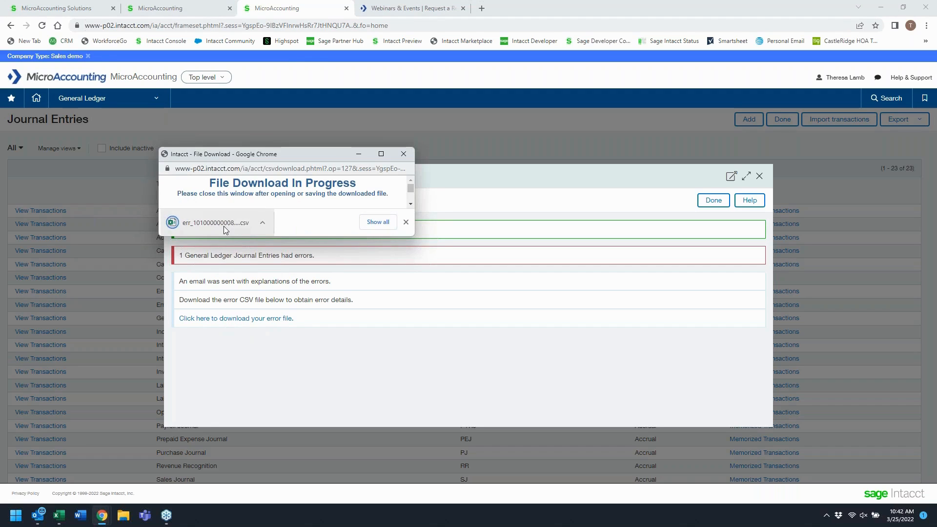
click(222, 225)
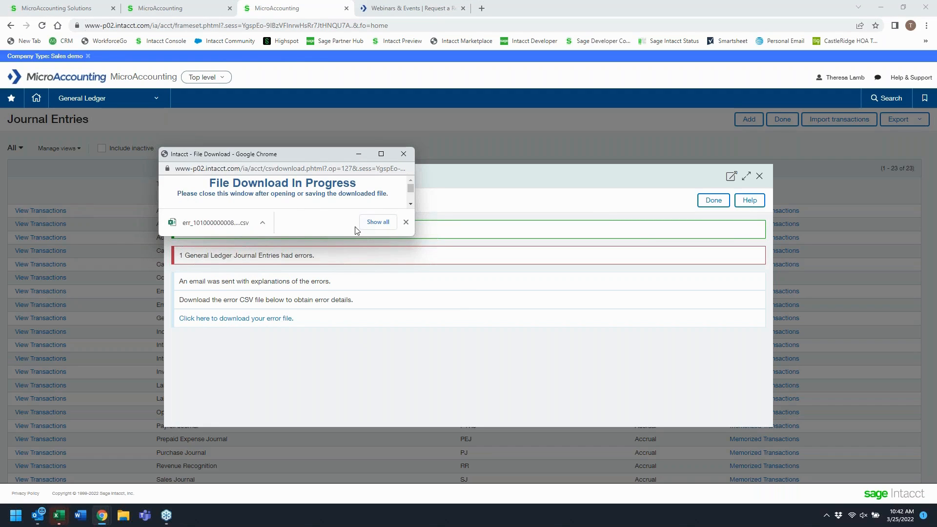
click(203, 225)
click(404, 155)
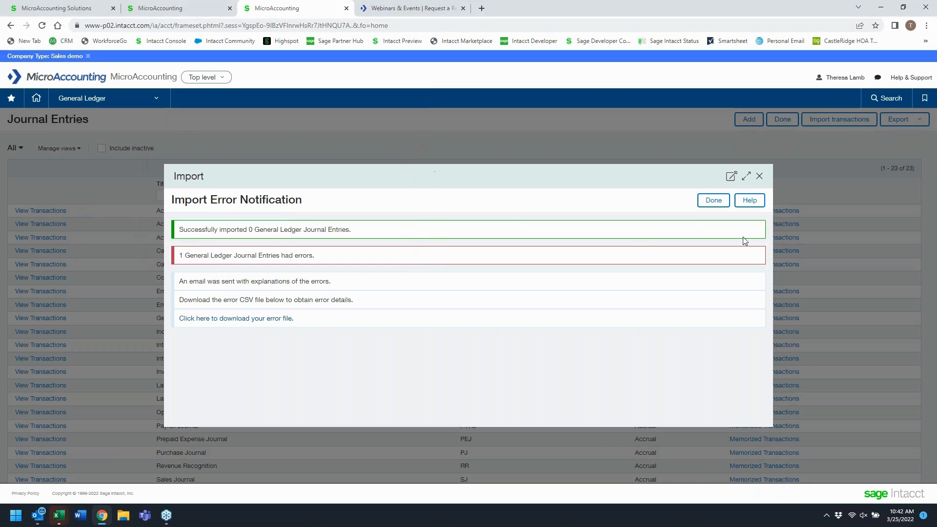
click(705, 201)
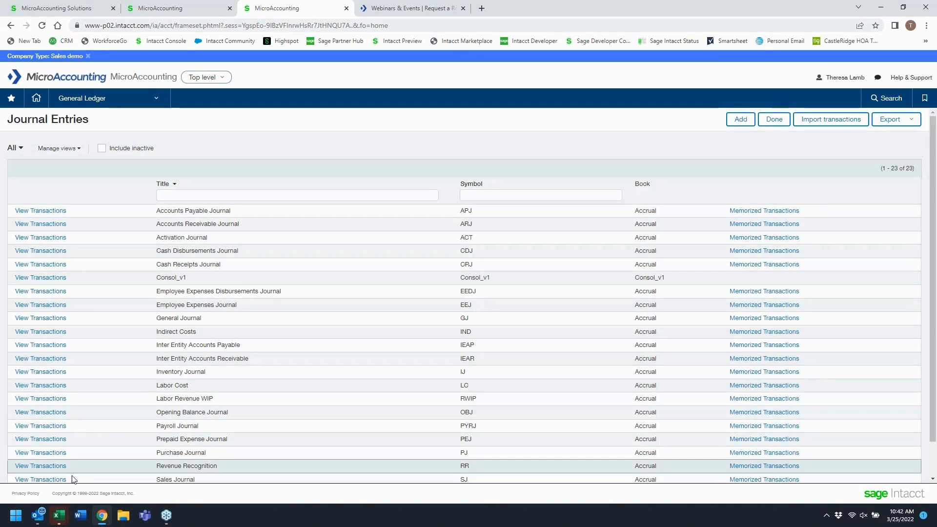
- Open the Intacct import notification emails and highlight the successful entries count in the success notification
mouse_move(43, 521)
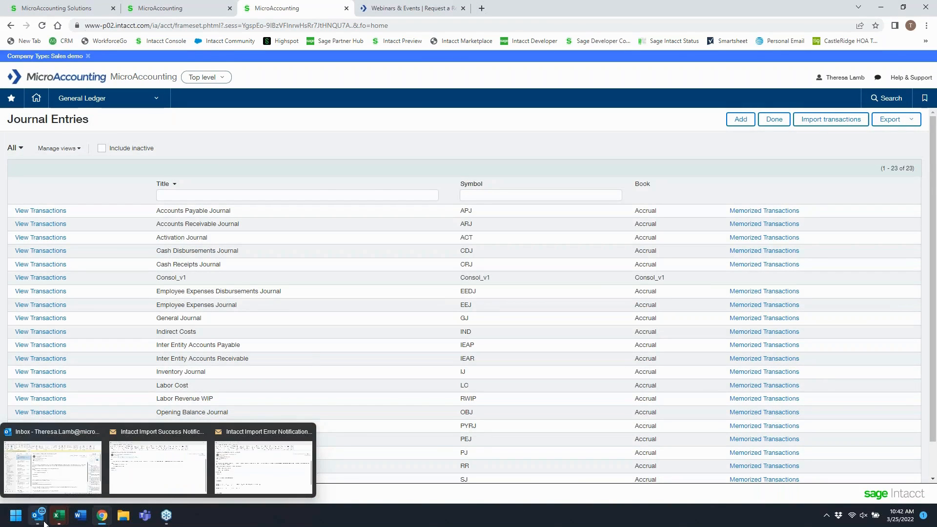
click(271, 476)
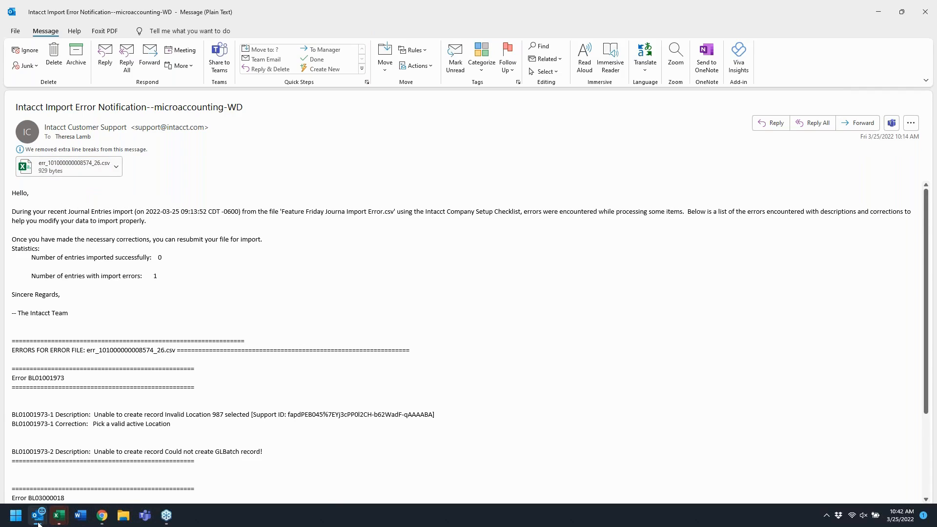
mouse_move(38, 516)
click(177, 470)
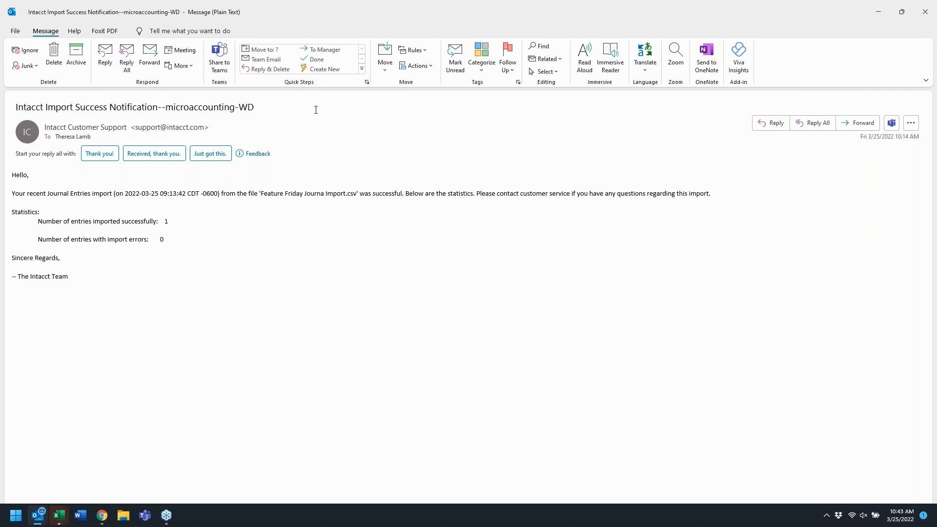
drag(36, 220, 180, 227)
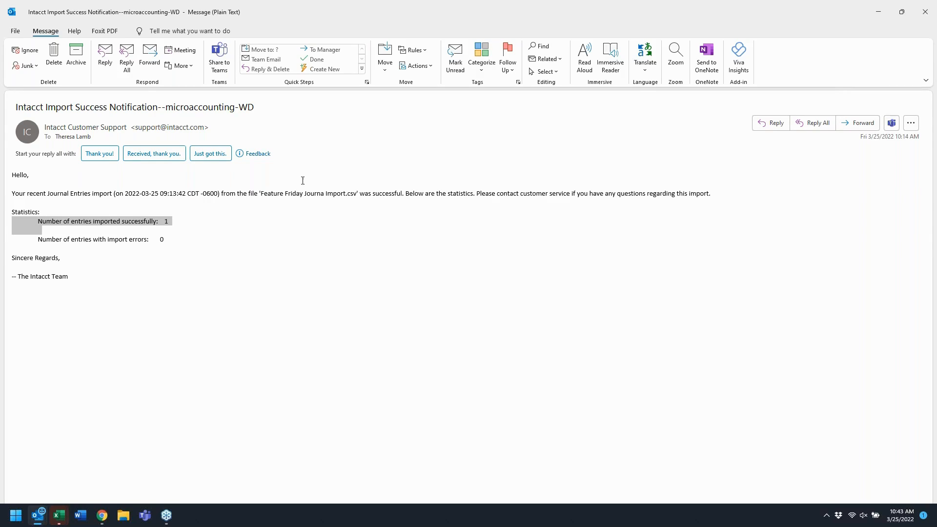
- Open the error notification email and highlight the source file name and the import errors count
mouse_move(37, 515)
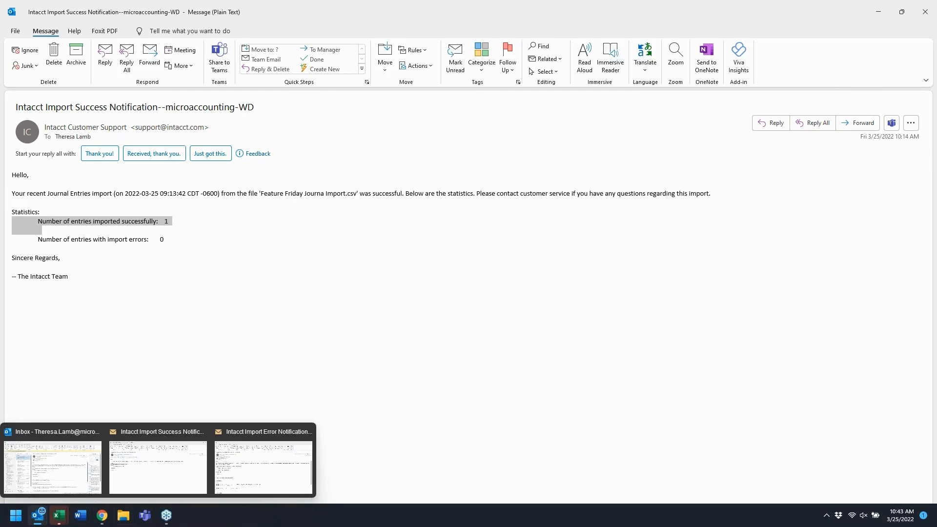
click(273, 454)
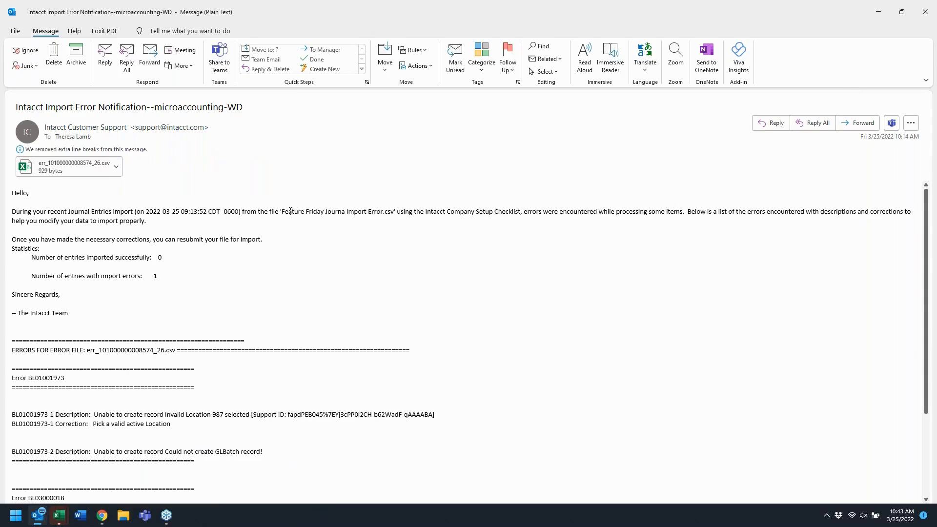
drag(278, 212, 395, 214)
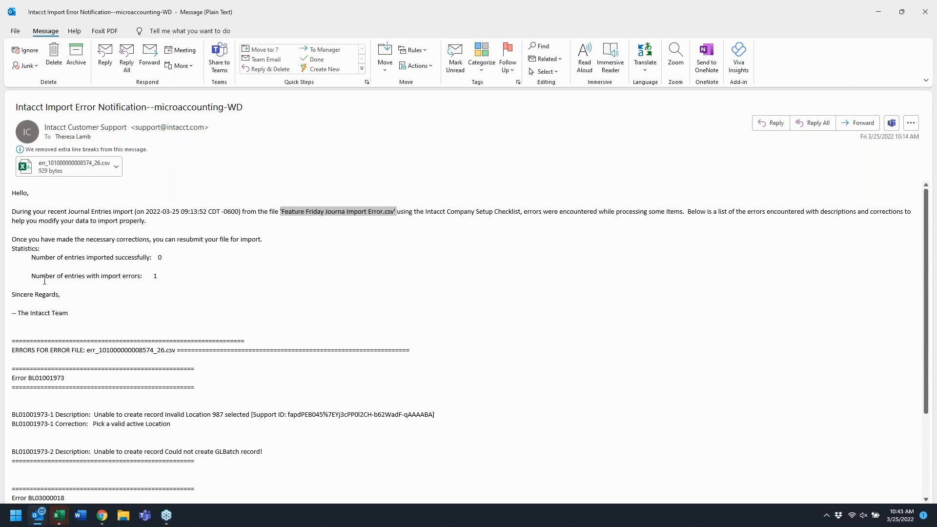
drag(30, 276, 166, 279)
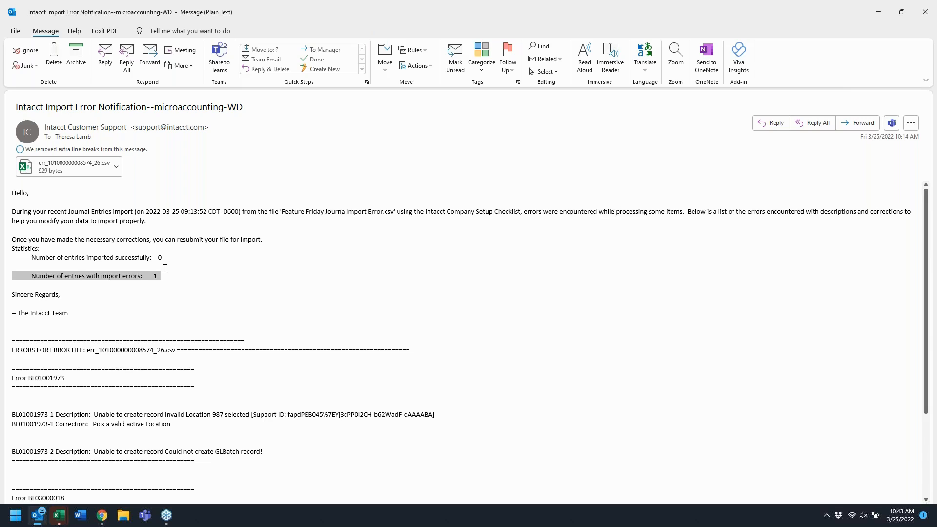
click(54, 168)
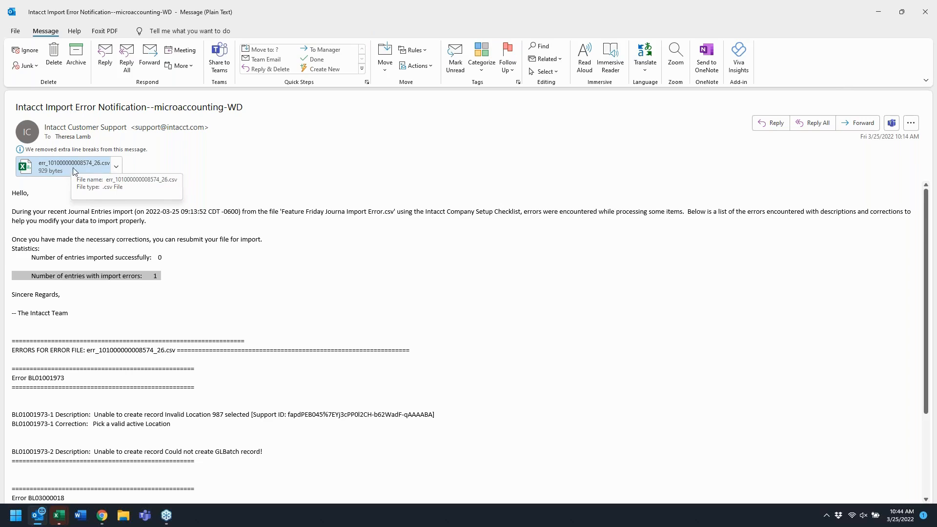
- Scroll to the error details and highlight the invalid location description and its correction
scroll(106, 259, down, 3)
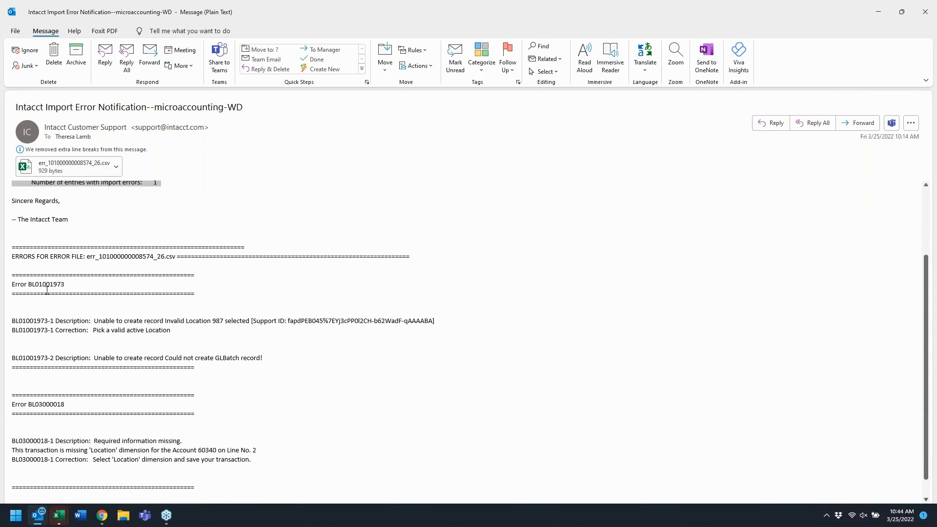
scroll(26, 244, down, 1)
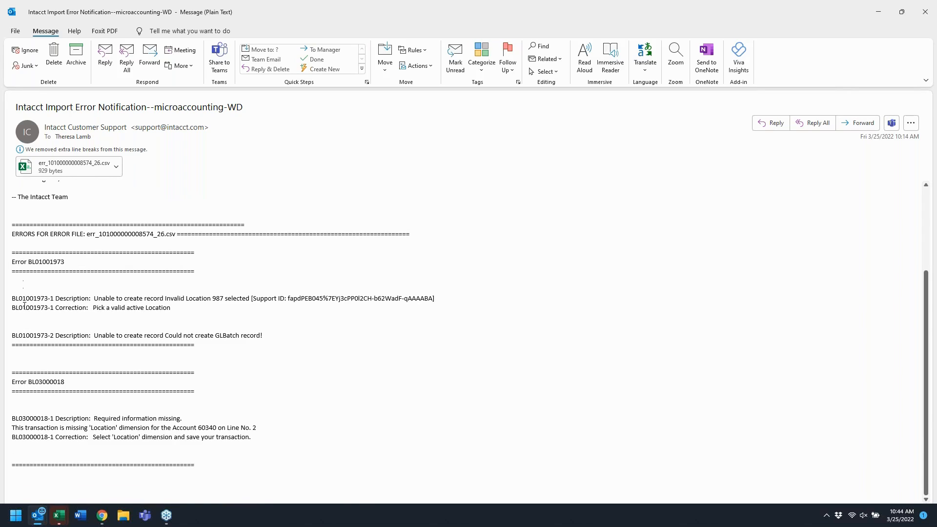
drag(12, 299, 367, 308)
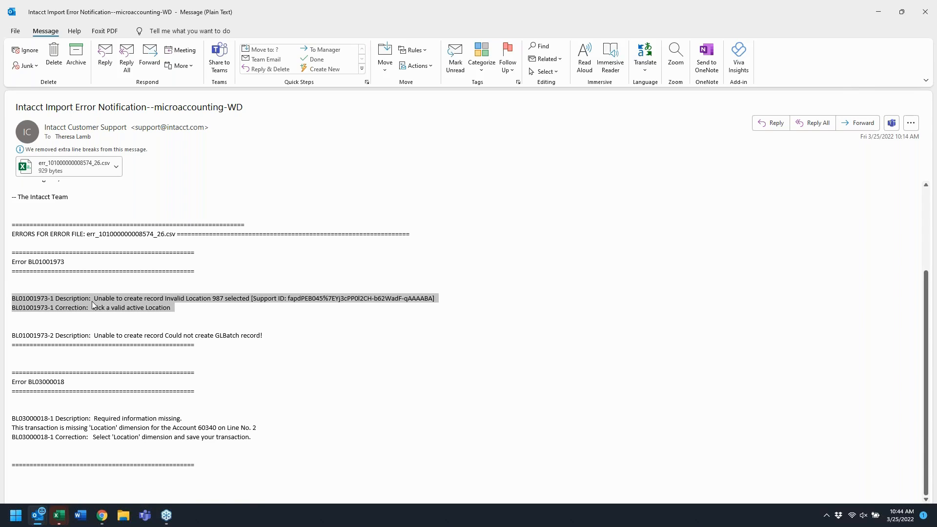
click(54, 297)
drag(54, 297, 12, 298)
drag(94, 298, 250, 300)
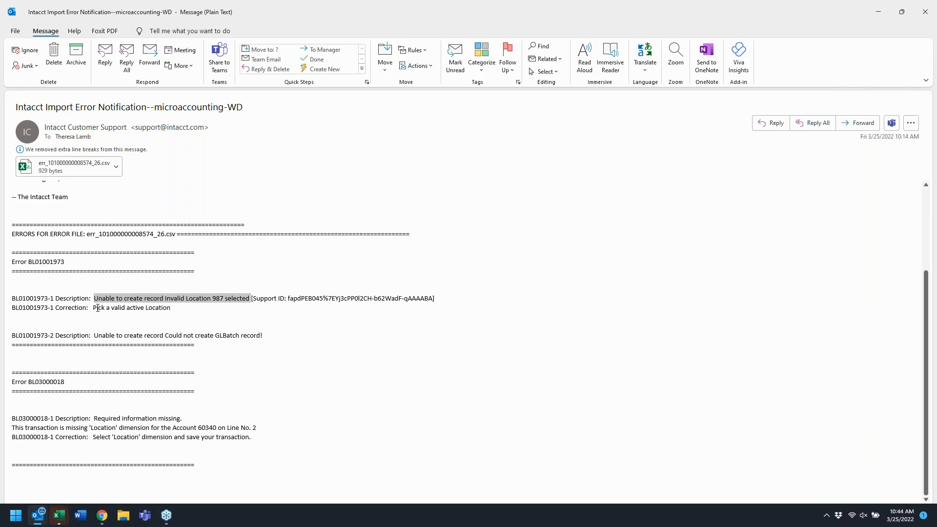
drag(94, 308, 165, 307)
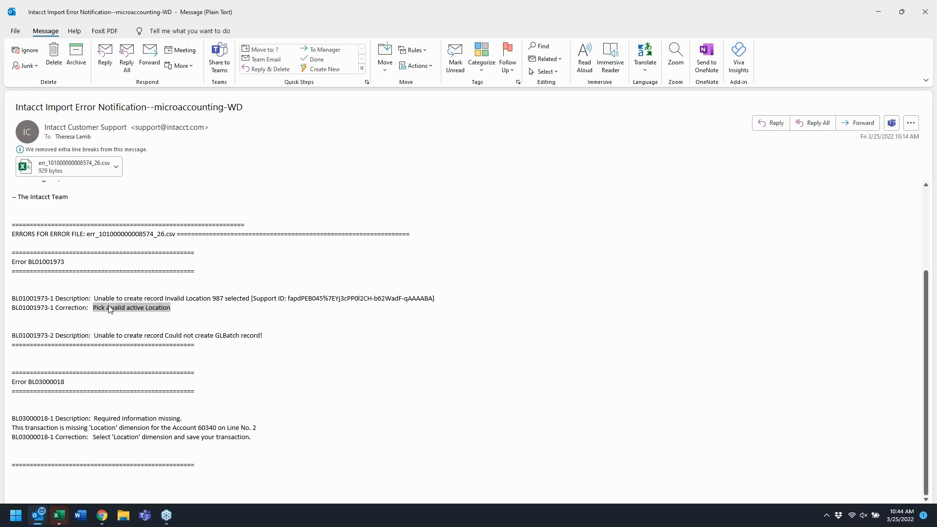
- Highlight the Correction label and the BL01001973-1 line identifier of the first error in the email
drag(56, 299, 90, 311)
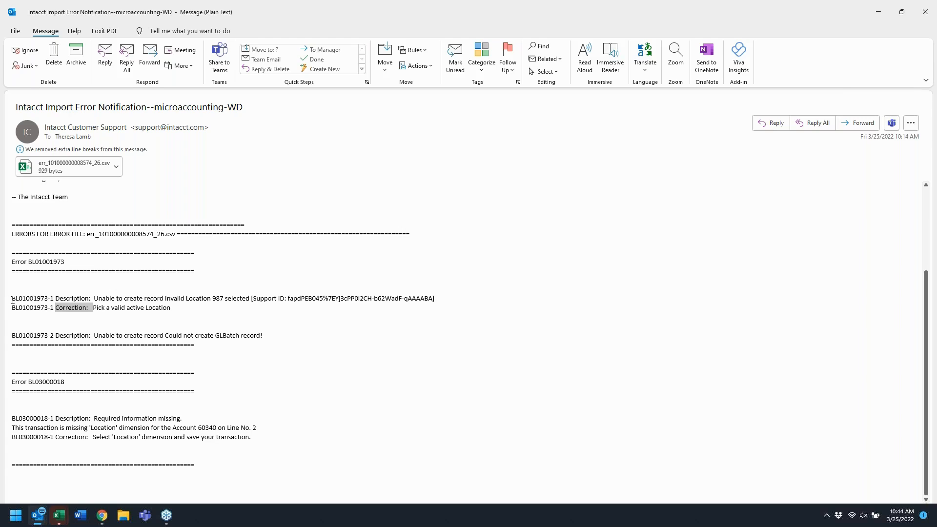
drag(12, 299, 56, 301)
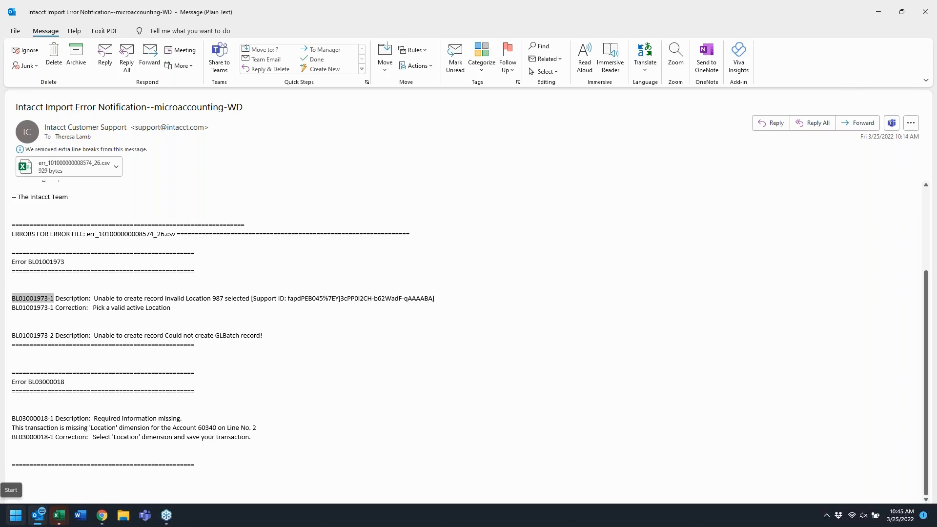
- Switch to the browser and open the Company Setup Checklist, locating the General Ledger Journal Entries import row
click(102, 517)
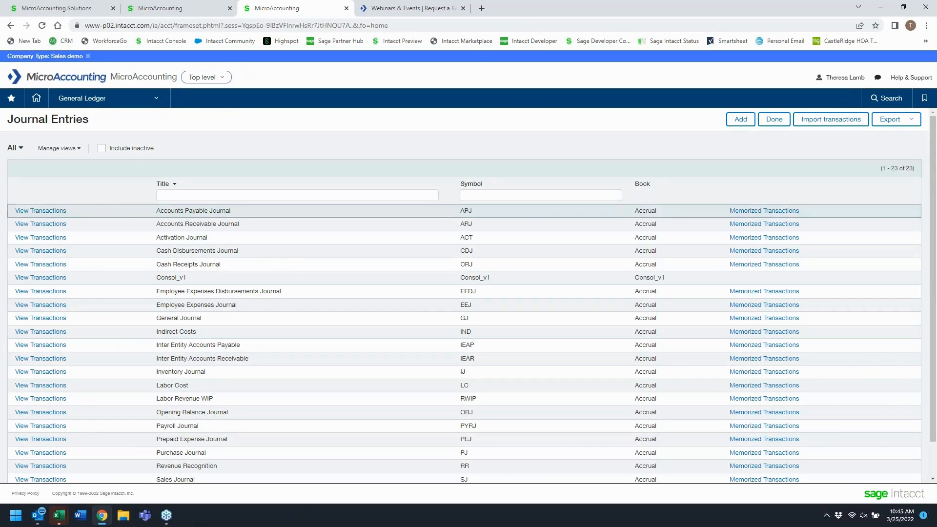
click(156, 98)
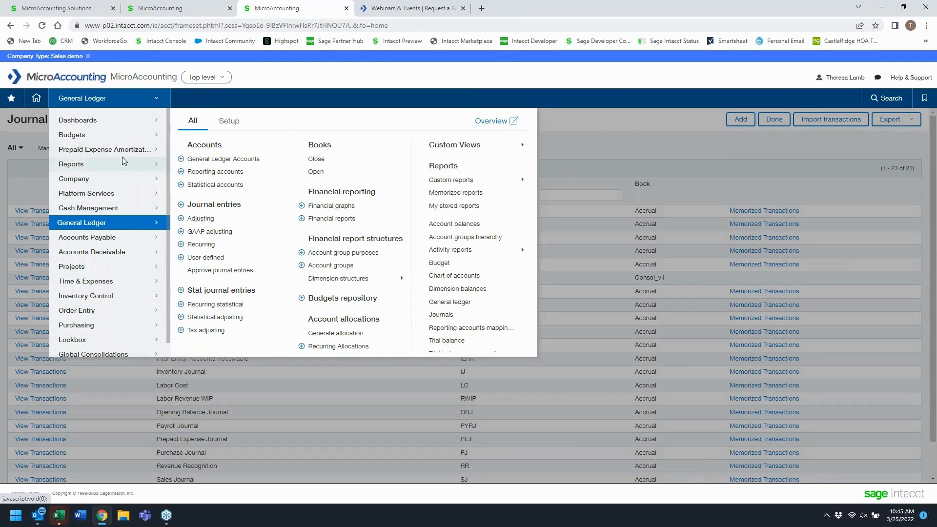
mouse_move(120, 182)
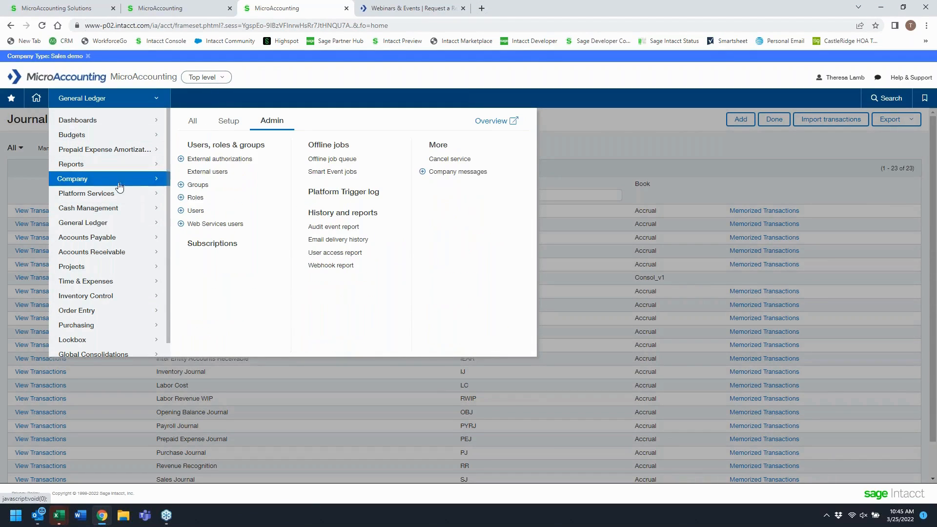
click(228, 125)
click(209, 185)
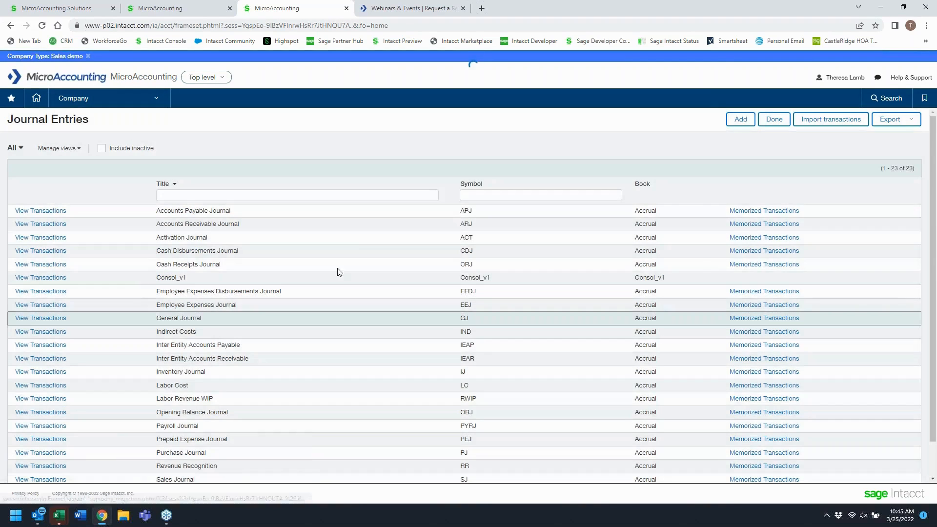
scroll(272, 401, up, 2)
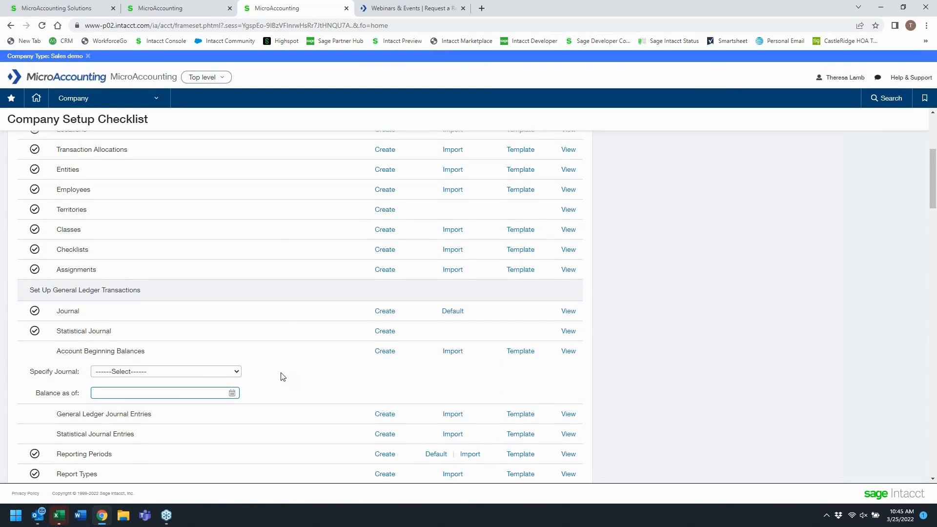
scroll(283, 376, down, 4)
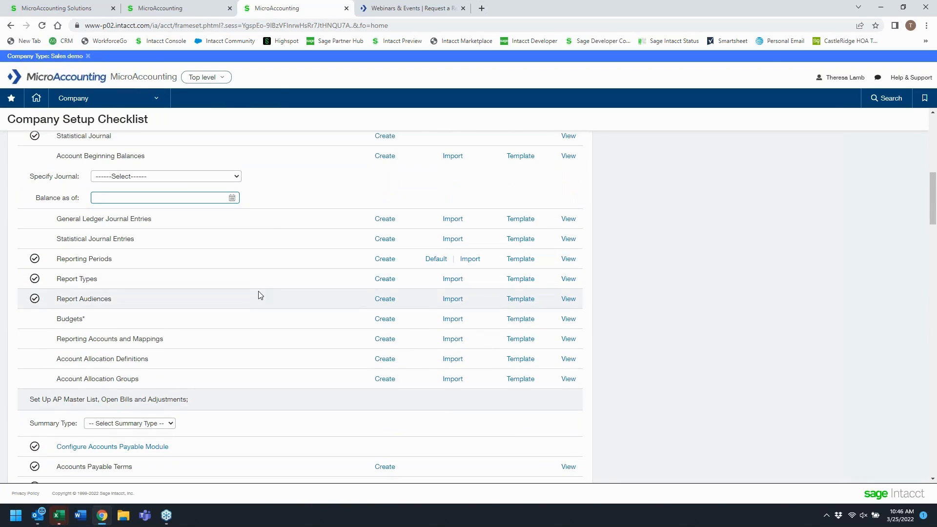